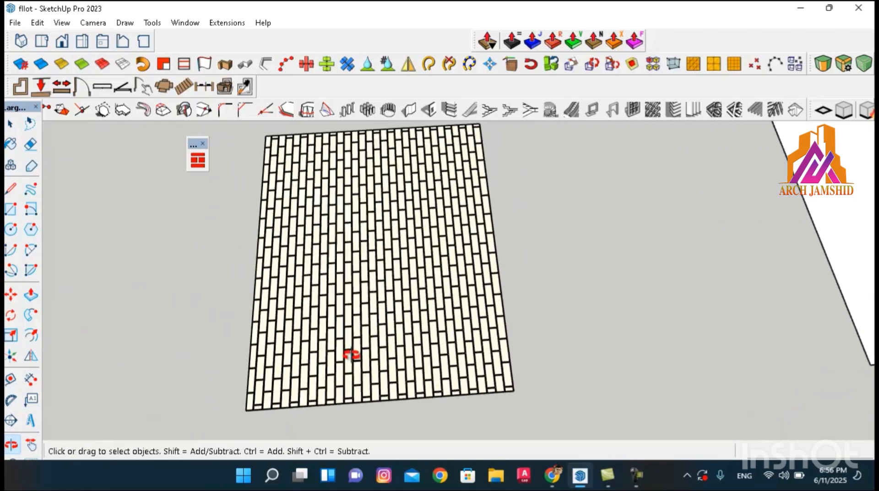
Copy the brick-patterned floor about 2.5 m along the red axis towards the origin, leaving a gap beside the original
{"action": "scroll", "coordinate": [362, 337], "scroll_direction": "up", "scroll_amount": 3}
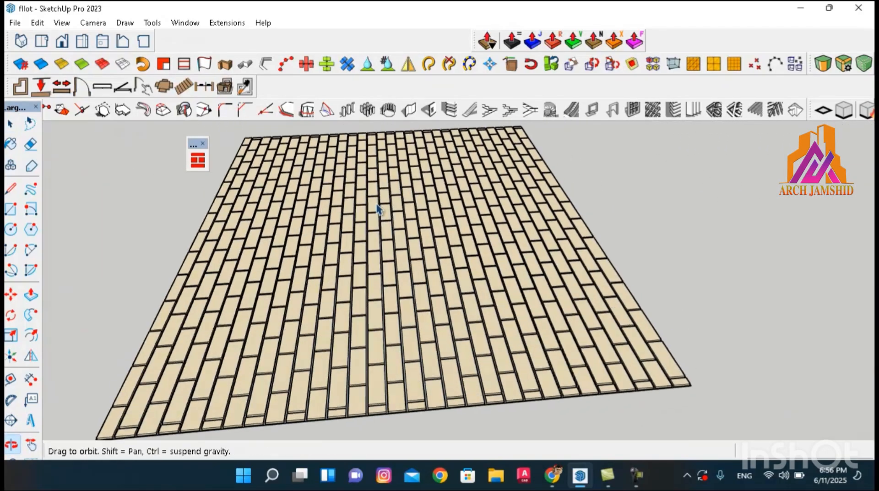
{"action": "scroll", "coordinate": [353, 232], "scroll_direction": "down", "scroll_amount": 4}
{"action": "middle_click_drag", "start_coordinate": [378, 270], "coordinate": [419, 346]}
{"action": "triple_click", "coordinate": [440, 317]}
{"action": "scroll", "coordinate": [448, 338], "scroll_direction": "down", "scroll_amount": 4}
{"action": "scroll", "coordinate": [420, 338], "scroll_direction": "up", "scroll_amount": 2}
{"action": "key", "text": "m"}
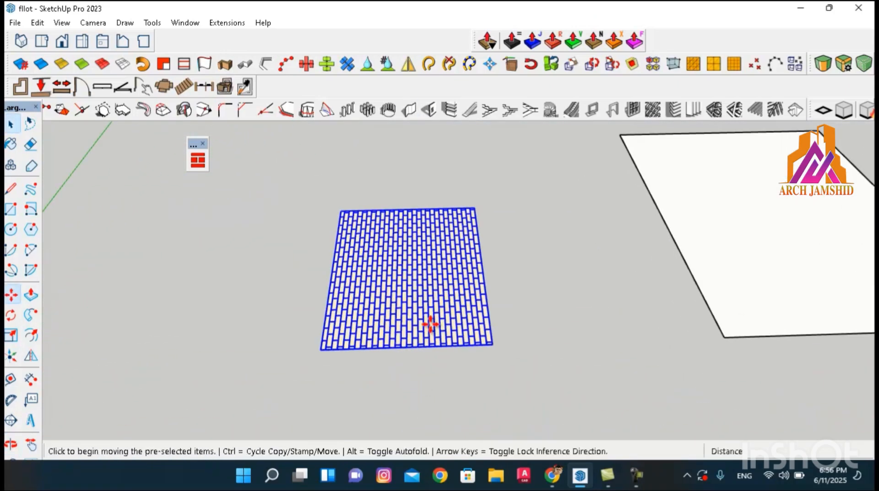
{"action": "left_click", "coordinate": [430, 324]}
{"action": "key", "text": "ctrl"}
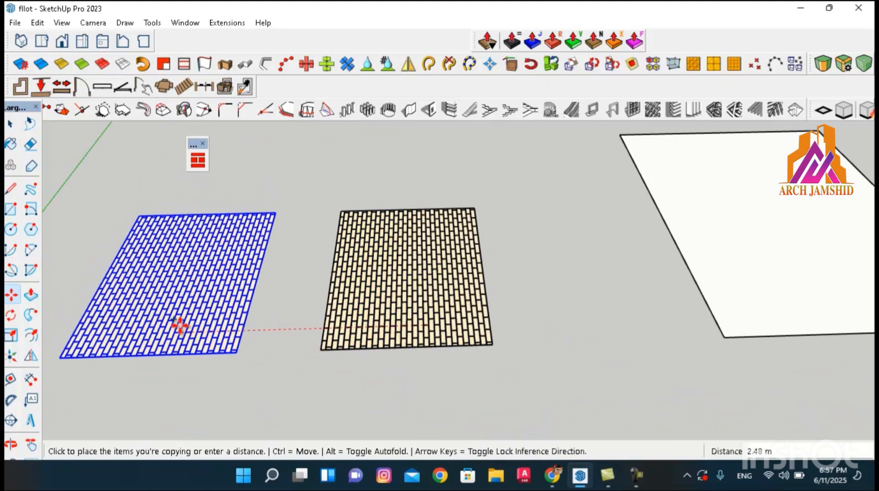
{"action": "left_click", "coordinate": [182, 335]}
{"action": "key", "text": "space"}
Delete the original brick pattern group and trace a line over the empty outline's edge to rebuild its face
{"action": "left_click", "coordinate": [418, 320]}
{"action": "scroll", "coordinate": [424, 321], "scroll_direction": "down", "scroll_amount": 3}
{"action": "key", "text": "Delete"}
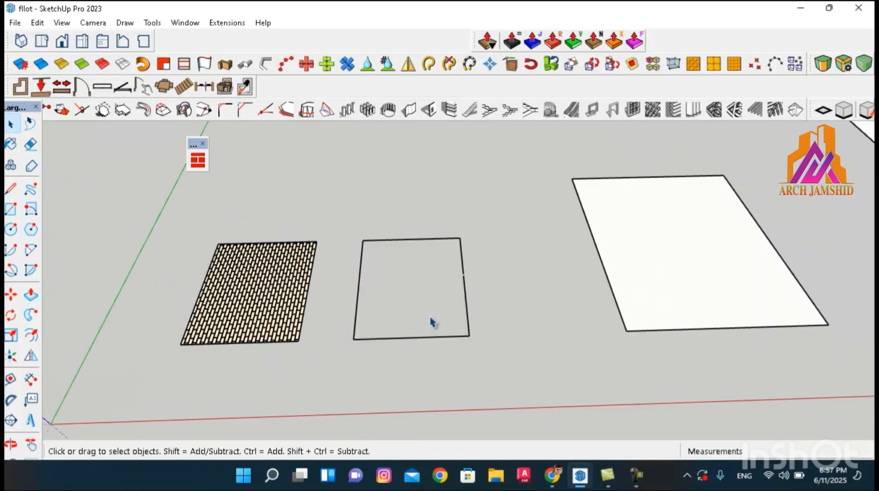
{"action": "scroll", "coordinate": [474, 276], "scroll_direction": "up", "scroll_amount": 1}
{"action": "scroll", "coordinate": [465, 278], "scroll_direction": "up", "scroll_amount": 2}
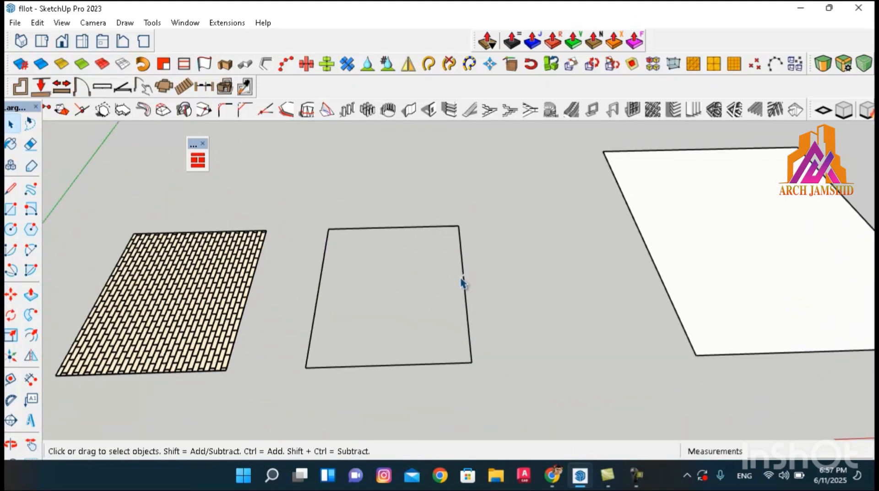
{"action": "key", "text": "l"}
{"action": "left_click", "coordinate": [463, 264]}
{"action": "left_click", "coordinate": [463, 275]}
{"action": "key", "text": "space"}
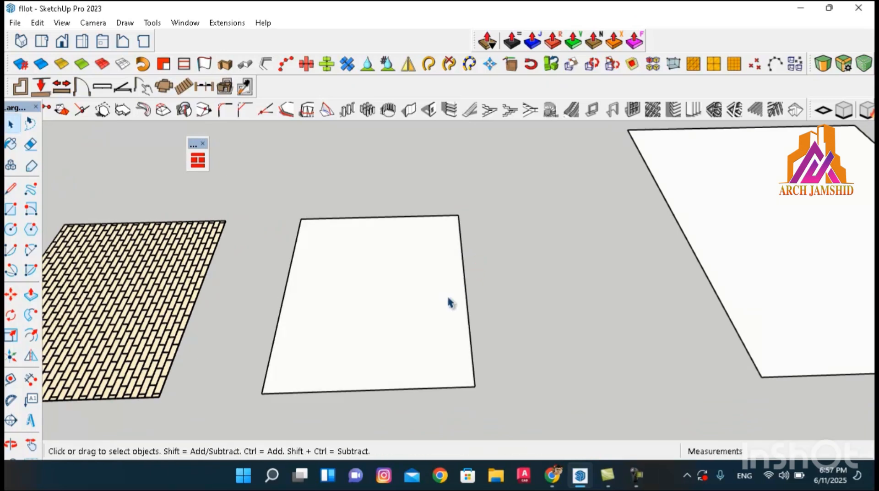
Generate a Brick floor on the rebuilt face with grid rotation 45, Rand_Clr material and random rotation 45
{"action": "left_click", "coordinate": [447, 302]}
{"action": "scroll", "coordinate": [437, 297], "scroll_direction": "down", "scroll_amount": 2}
{"action": "left_click", "coordinate": [197, 159]}
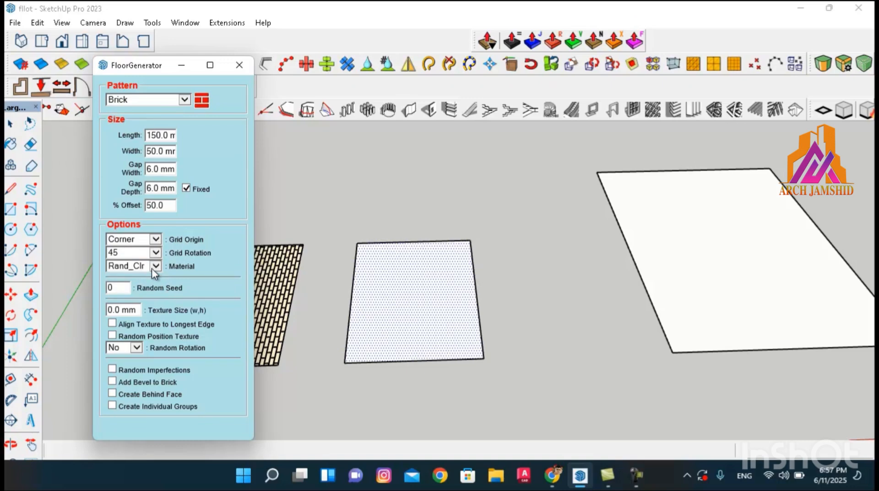
{"action": "left_click", "coordinate": [139, 349]}
{"action": "left_click", "coordinate": [409, 307]}
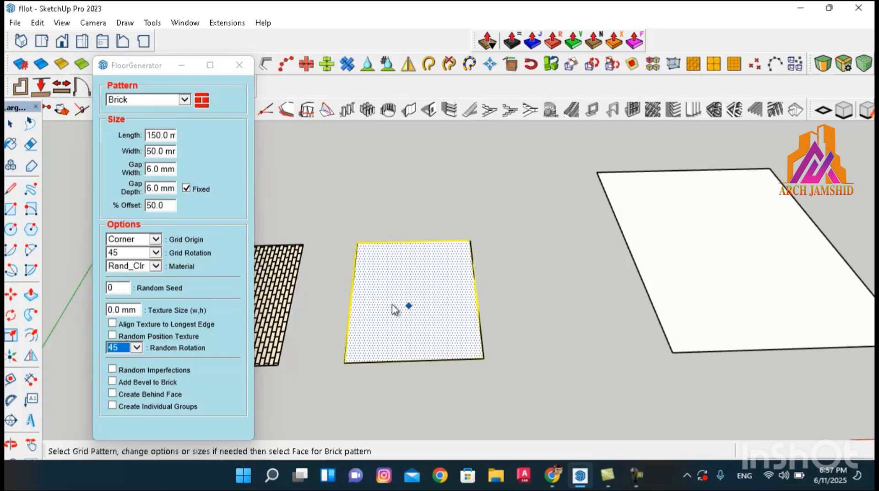
{"action": "left_click", "coordinate": [394, 309]}
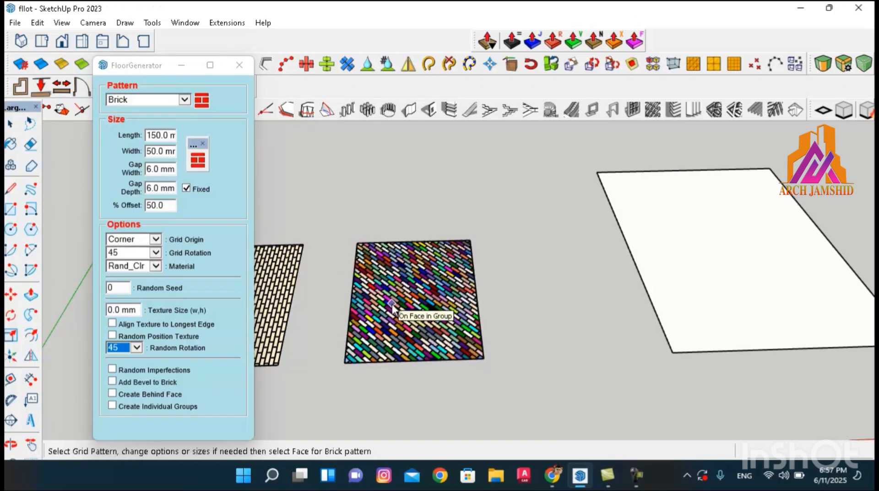
{"action": "key", "text": "space"}
Examine the multicoloured diagonal brick floor alongside the plain brick floor from several angles
{"action": "scroll", "coordinate": [391, 315], "scroll_direction": "up", "scroll_amount": 4}
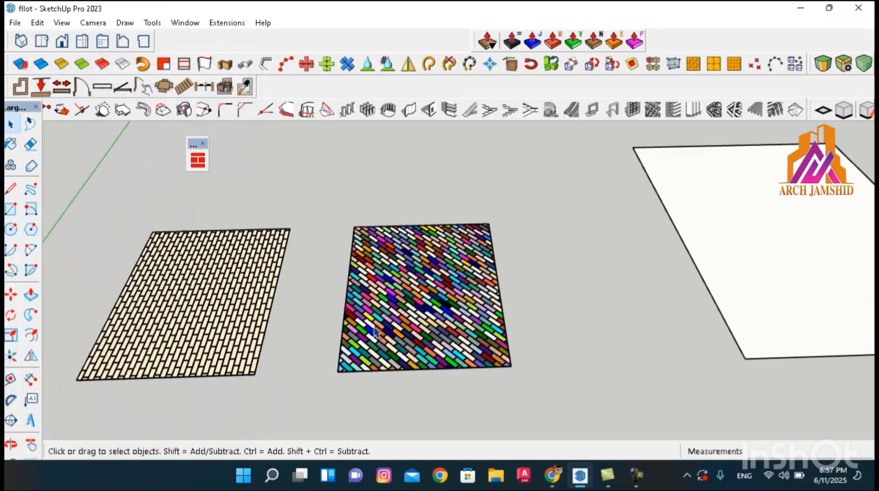
{"action": "scroll", "coordinate": [392, 320], "scroll_direction": "down", "scroll_amount": 4}
{"action": "scroll", "coordinate": [94, 293], "scroll_direction": "up", "scroll_amount": 4}
{"action": "scroll", "coordinate": [247, 297], "scroll_direction": "down", "scroll_amount": 1}
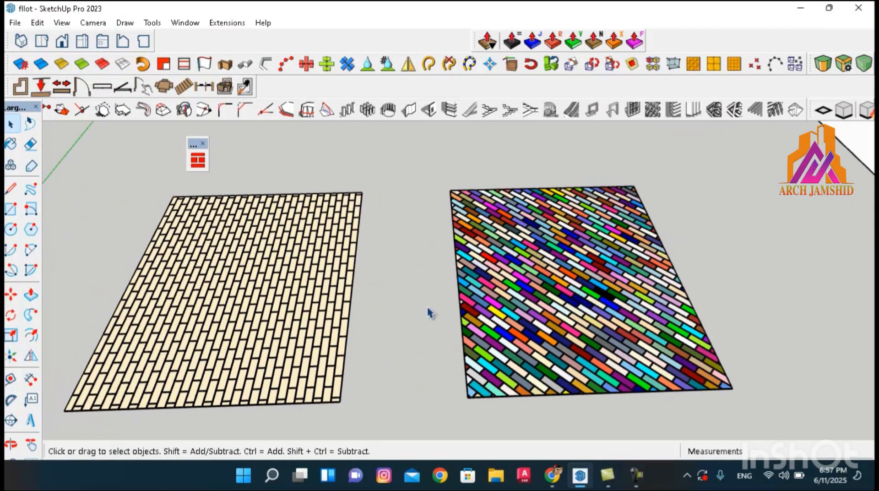
{"action": "middle_click_drag", "start_coordinate": [430, 311], "coordinate": [427, 369]}
{"action": "scroll", "coordinate": [518, 350], "scroll_direction": "up", "scroll_amount": 4}
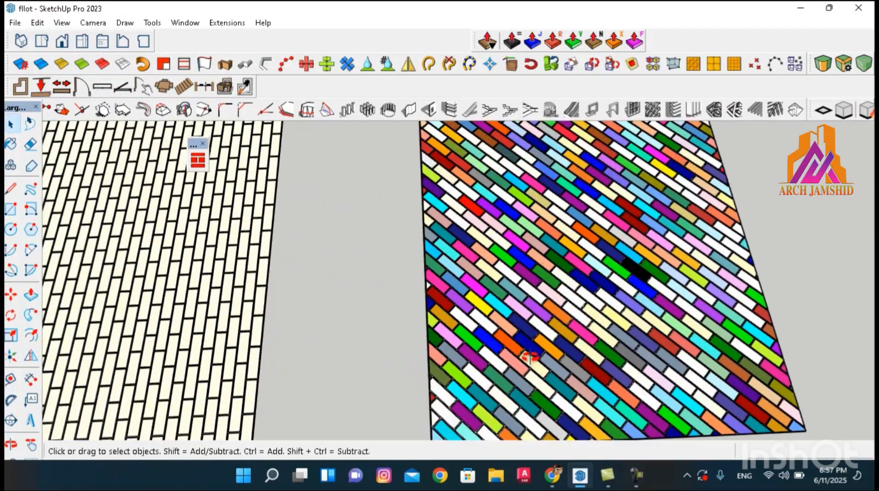
{"action": "scroll", "coordinate": [518, 350], "scroll_direction": "down", "scroll_amount": 2}
{"action": "middle_click_drag", "start_coordinate": [519, 347], "coordinate": [487, 306]}
{"action": "scroll", "coordinate": [487, 306], "scroll_direction": "up", "scroll_amount": 3}
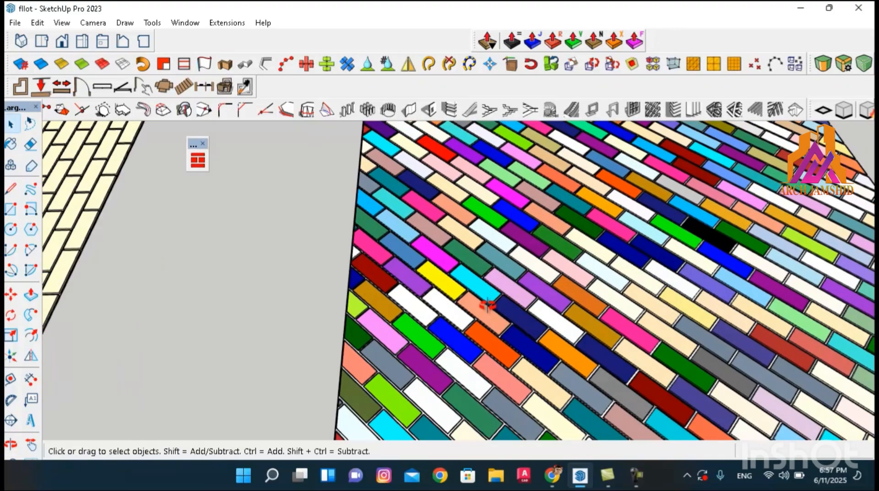
{"action": "scroll", "coordinate": [491, 311], "scroll_direction": "down", "scroll_amount": 4}
{"action": "scroll", "coordinate": [491, 310], "scroll_direction": "down", "scroll_amount": 4}
{"action": "middle_click_drag", "start_coordinate": [562, 336], "coordinate": [552, 282]}
{"action": "scroll", "coordinate": [532, 300], "scroll_direction": "up", "scroll_amount": 6}
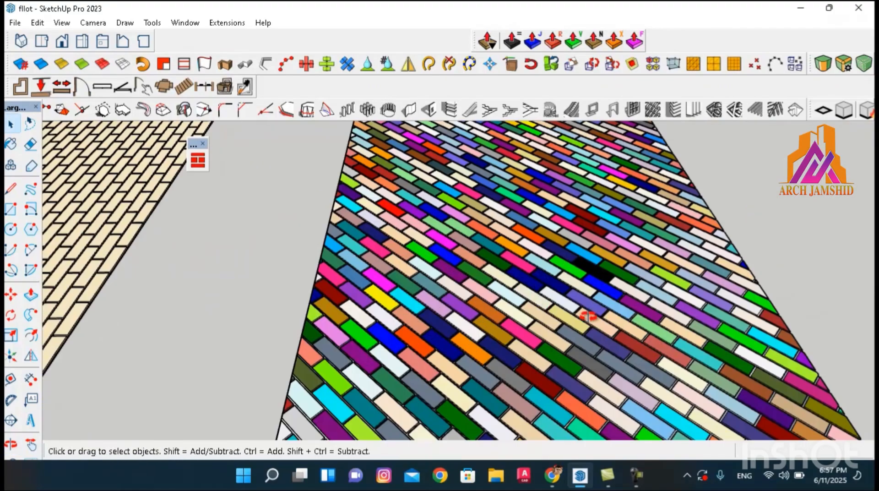
{"action": "middle_click_drag", "start_coordinate": [586, 316], "coordinate": [559, 337]}
{"action": "scroll", "coordinate": [682, 280], "scroll_direction": "down", "scroll_amount": 7}
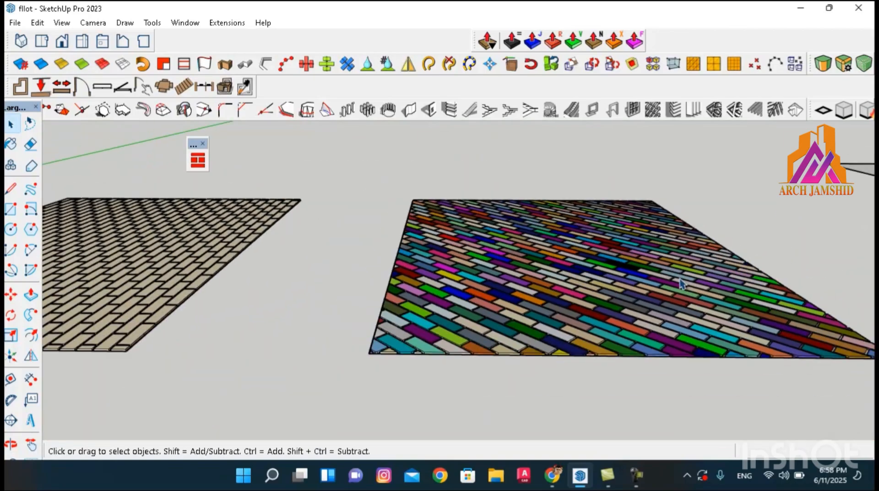
{"action": "scroll", "coordinate": [197, 288], "scroll_direction": "up", "scroll_amount": 5}
{"action": "middle_click_drag", "start_coordinate": [263, 253], "coordinate": [359, 272]}
{"action": "scroll", "coordinate": [298, 304], "scroll_direction": "down", "scroll_amount": 8}
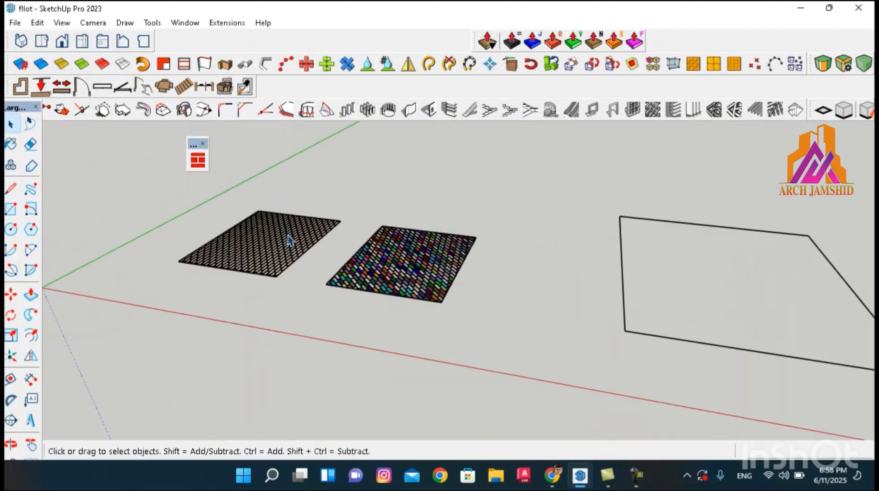
Generate a Tile floor on the blank rectangle beside the coloured bricks, with 300 x 300 mm tiles, 6 mm gaps and Current material
{"action": "middle_click_drag", "start_coordinate": [288, 240], "coordinate": [475, 283]}
{"action": "scroll", "coordinate": [479, 198], "scroll_direction": "up", "scroll_amount": 6}
{"action": "scroll", "coordinate": [461, 243], "scroll_direction": "down", "scroll_amount": 4}
{"action": "scroll", "coordinate": [466, 297], "scroll_direction": "up", "scroll_amount": 2}
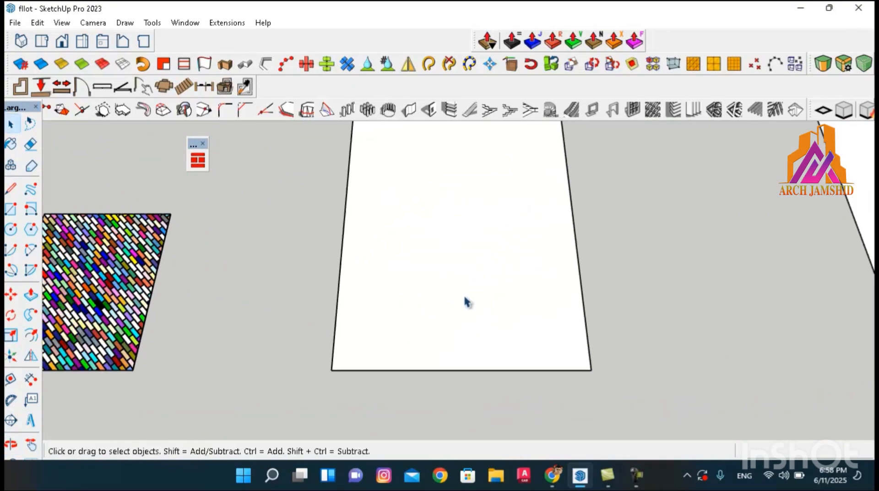
{"action": "scroll", "coordinate": [466, 300], "scroll_direction": "down", "scroll_amount": 2}
{"action": "middle_click_drag", "start_coordinate": [501, 156], "coordinate": [497, 151]}
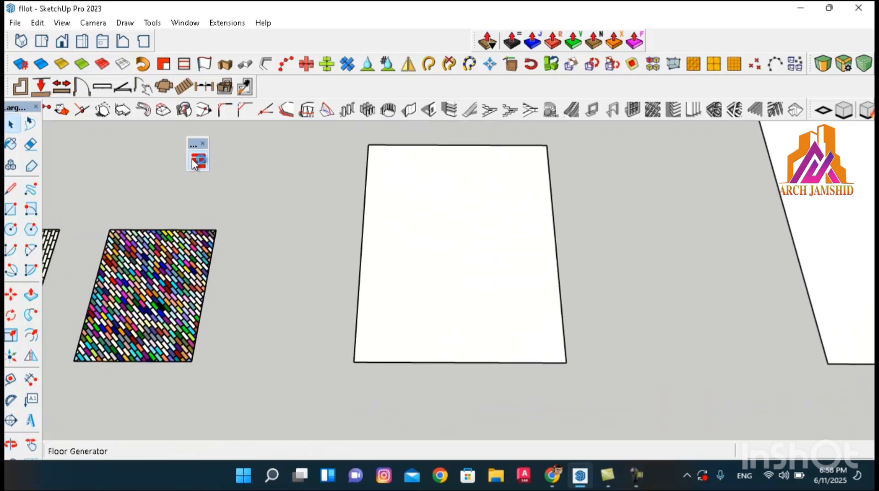
{"action": "left_click", "coordinate": [198, 161]}
{"action": "left_click", "coordinate": [184, 100]}
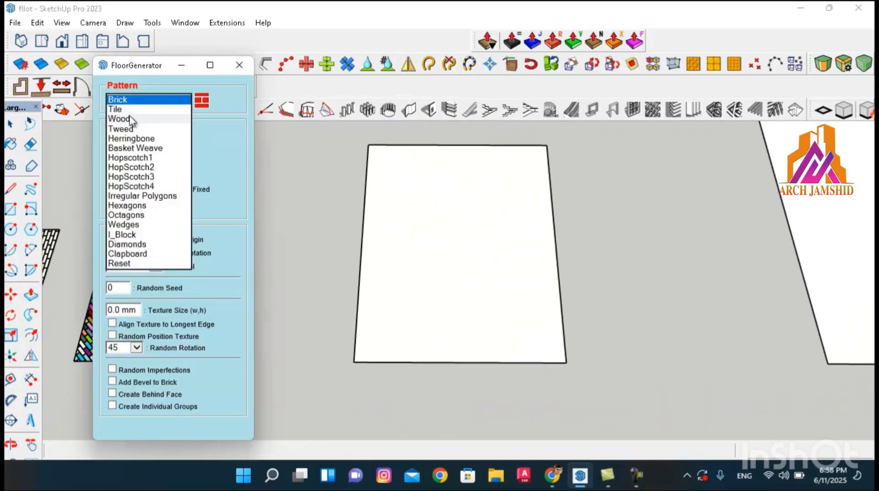
{"action": "left_click", "coordinate": [125, 112]}
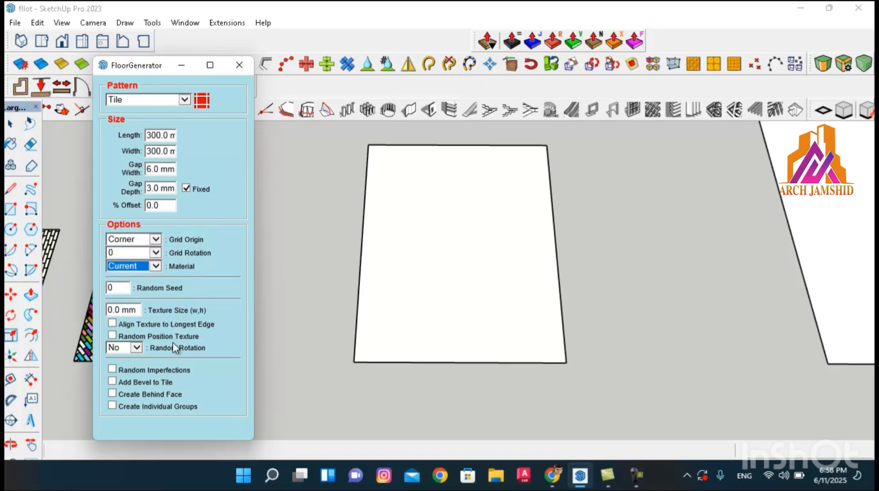
{"action": "left_click", "coordinate": [456, 284]}
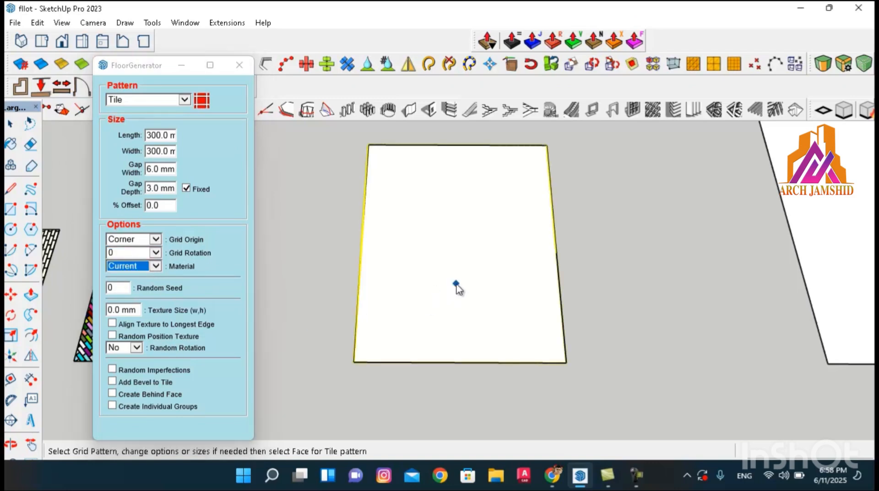
{"action": "left_click", "coordinate": [456, 285]}
{"action": "scroll", "coordinate": [451, 320], "scroll_direction": "up", "scroll_amount": 2}
{"action": "key", "text": "space"}
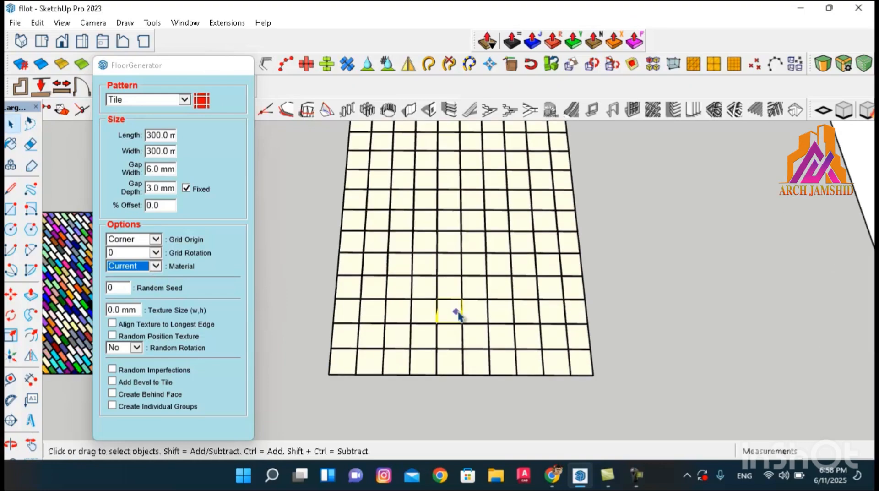
Inspect the square tile floor's joints up close and check that it selects as one object
{"action": "scroll", "coordinate": [489, 262], "scroll_direction": "up", "scroll_amount": 6}
{"action": "middle_click_drag", "start_coordinate": [428, 280], "coordinate": [436, 357]}
{"action": "scroll", "coordinate": [417, 266], "scroll_direction": "down", "scroll_amount": 5}
{"action": "scroll", "coordinate": [447, 314], "scroll_direction": "down", "scroll_amount": 3}
{"action": "middle_click_drag", "start_coordinate": [463, 301], "coordinate": [457, 280]}
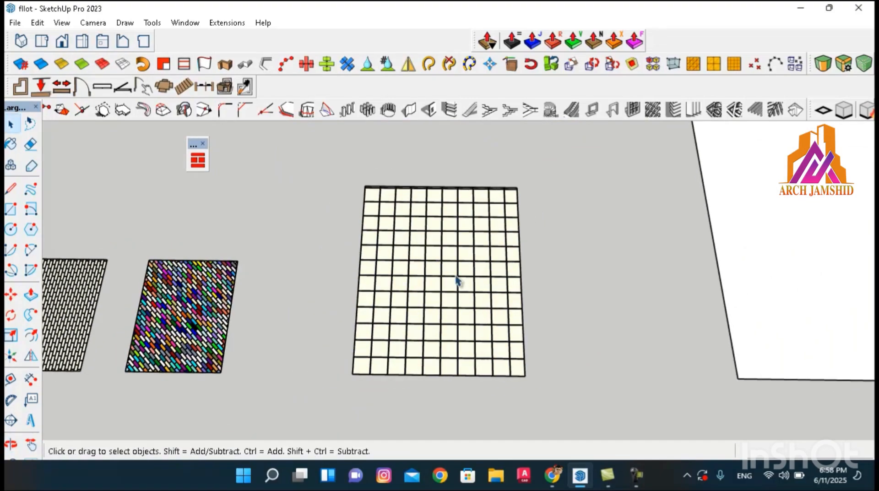
{"action": "scroll", "coordinate": [458, 262], "scroll_direction": "up", "scroll_amount": 2}
{"action": "left_click", "coordinate": [461, 269]}
{"action": "scroll", "coordinate": [457, 293], "scroll_direction": "down", "scroll_amount": 2}
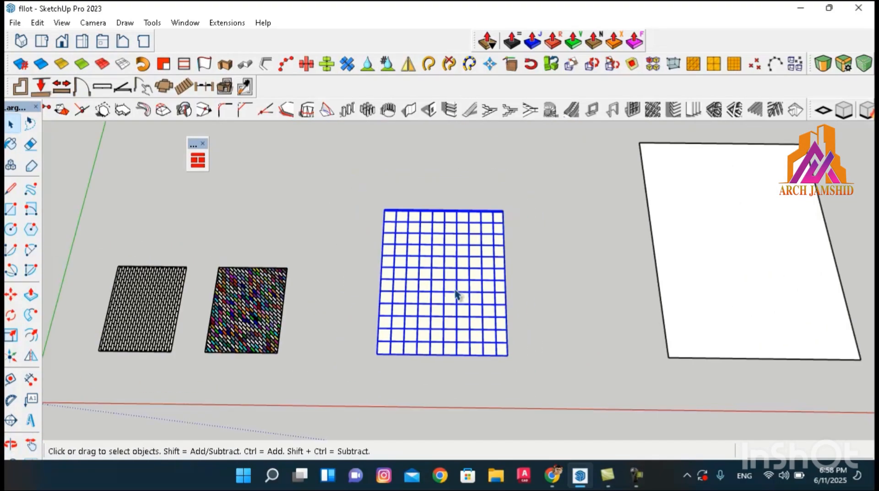
Generate a Wood floor on the large blank rectangle with 2000 x 100 mm planks, 3 mm gaps and Current material
{"action": "scroll", "coordinate": [311, 268], "scroll_direction": "down", "scroll_amount": 3}
{"action": "scroll", "coordinate": [497, 221], "scroll_direction": "up", "scroll_amount": 2}
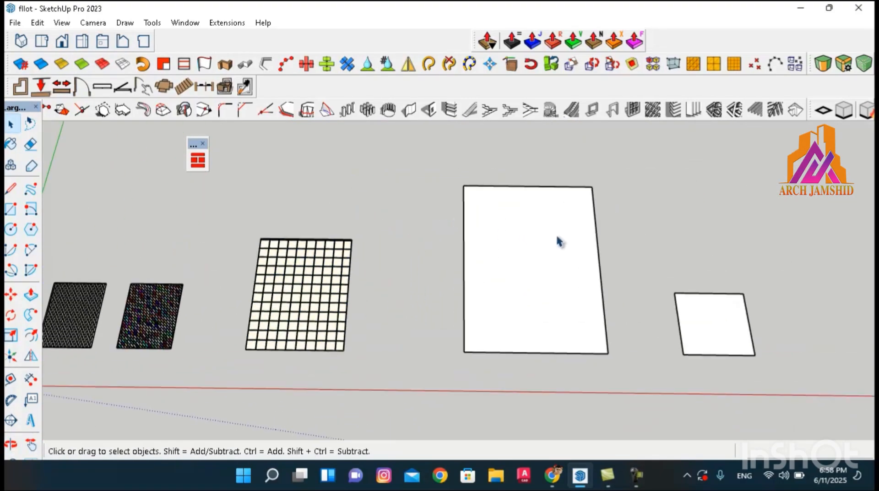
{"action": "scroll", "coordinate": [284, 308], "scroll_direction": "down", "scroll_amount": 2}
{"action": "scroll", "coordinate": [490, 246], "scroll_direction": "up", "scroll_amount": 2}
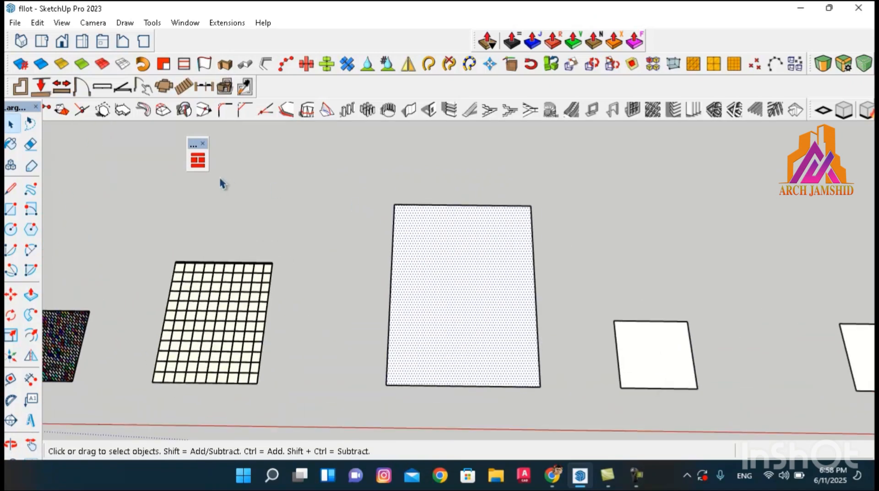
{"action": "left_click", "coordinate": [197, 164]}
{"action": "left_click", "coordinate": [185, 100]}
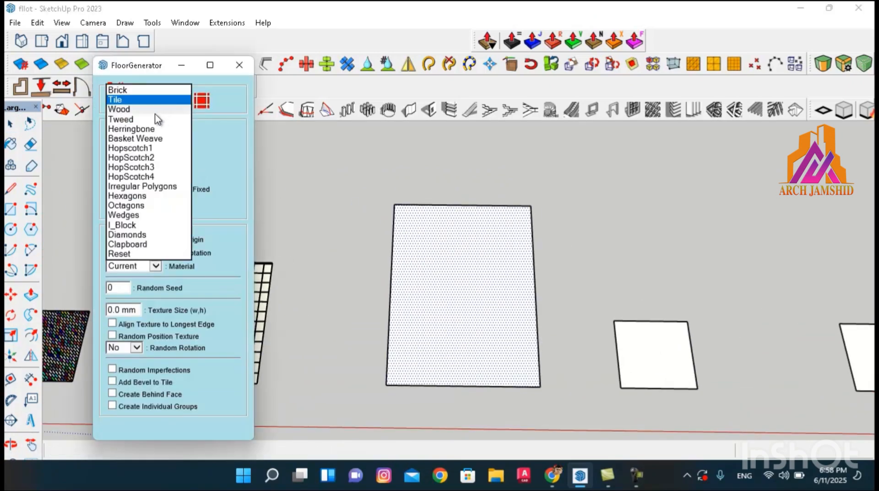
{"action": "left_click", "coordinate": [124, 109]}
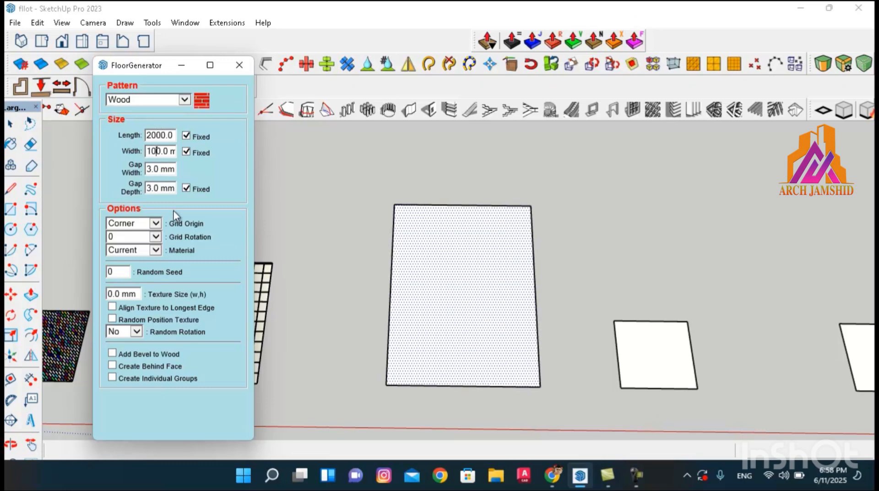
{"action": "left_click", "coordinate": [470, 298]}
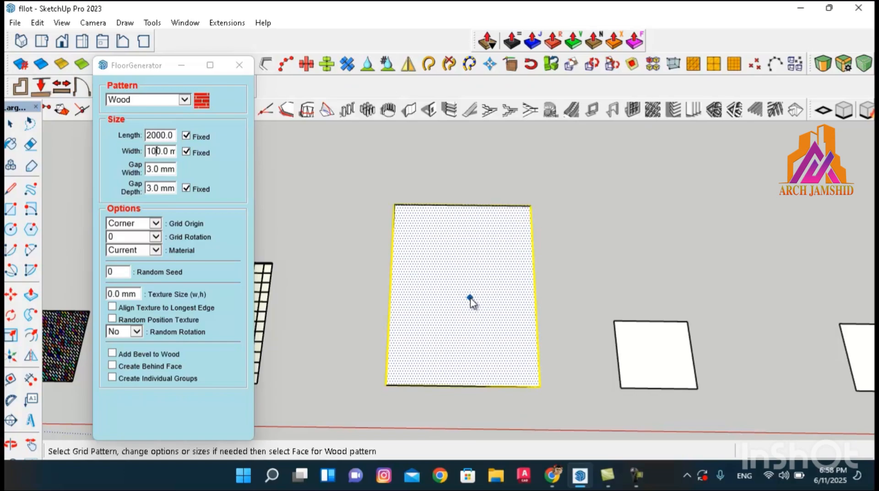
{"action": "scroll", "coordinate": [471, 299], "scroll_direction": "up", "scroll_amount": 5}
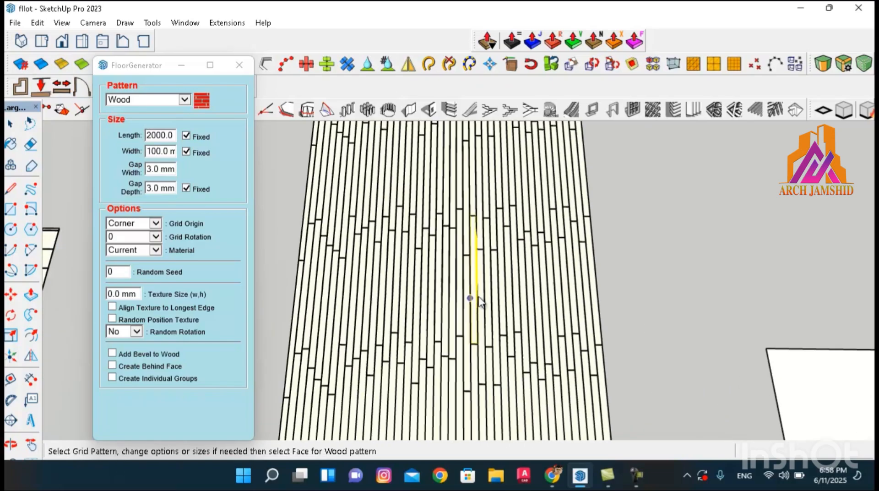
{"action": "key", "text": "space"}
{"action": "scroll", "coordinate": [496, 308], "scroll_direction": "up", "scroll_amount": 4}
{"action": "middle_click_drag", "start_coordinate": [494, 305], "coordinate": [509, 324]}
{"action": "scroll", "coordinate": [509, 324], "scroll_direction": "down", "scroll_amount": 6}
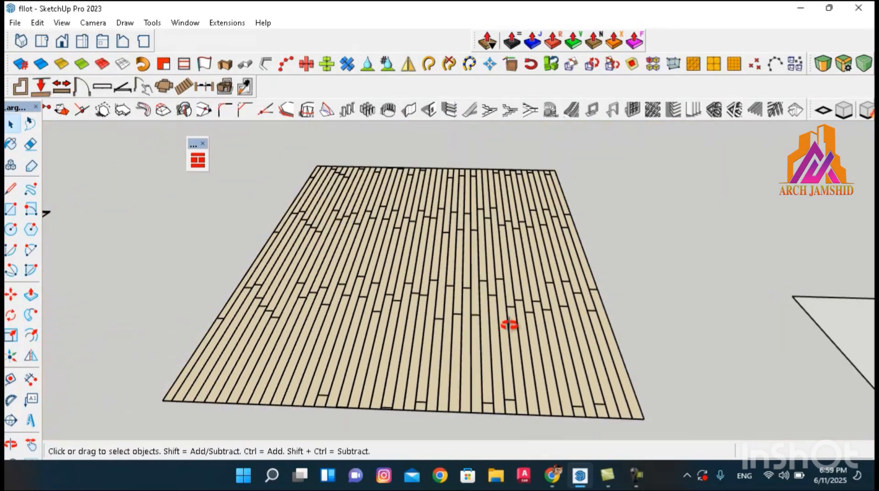
Start a Floor Generator floor with the Tweed pattern for the blank square beside the wood plank floor
{"action": "scroll", "coordinate": [428, 235], "scroll_direction": "down", "scroll_amount": 5}
{"action": "middle_click_drag", "start_coordinate": [399, 289], "coordinate": [457, 320]}
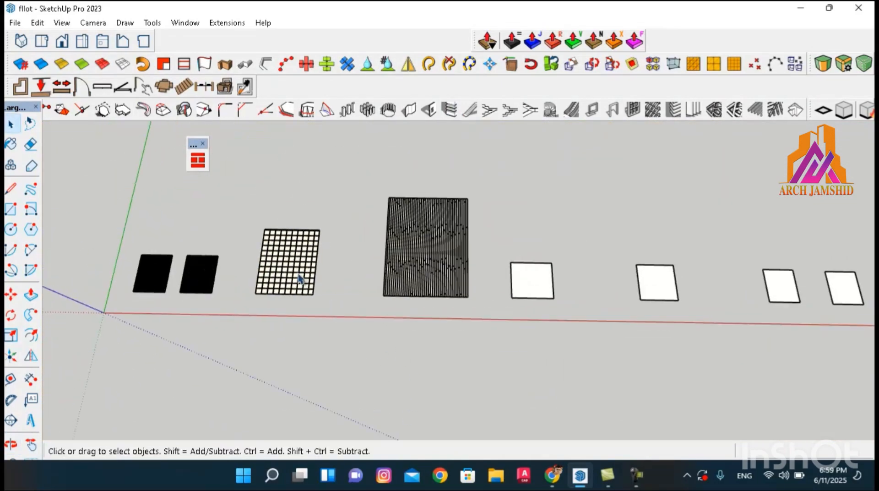
{"action": "scroll", "coordinate": [486, 259], "scroll_direction": "up", "scroll_amount": 3}
{"action": "scroll", "coordinate": [425, 374], "scroll_direction": "up", "scroll_amount": 4}
{"action": "left_click", "coordinate": [449, 292]}
{"action": "scroll", "coordinate": [506, 323], "scroll_direction": "down", "scroll_amount": 3}
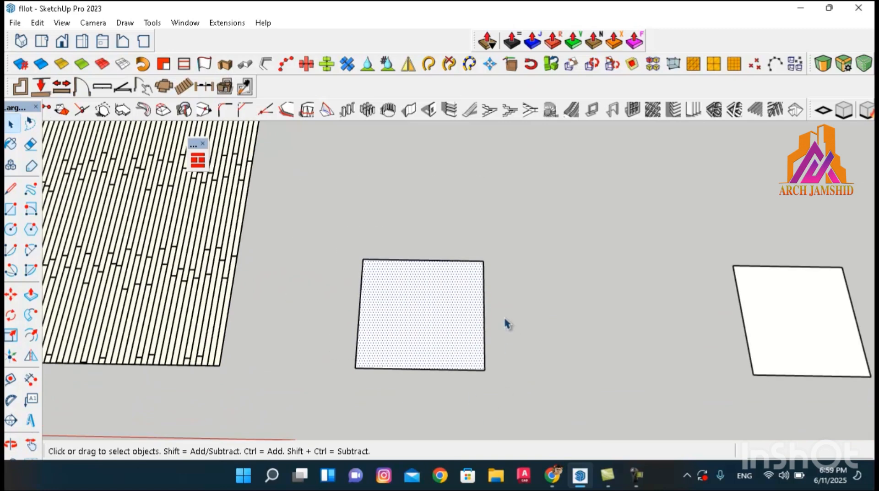
{"action": "scroll", "coordinate": [506, 324], "scroll_direction": "up", "scroll_amount": 3}
{"action": "left_click", "coordinate": [200, 159]}
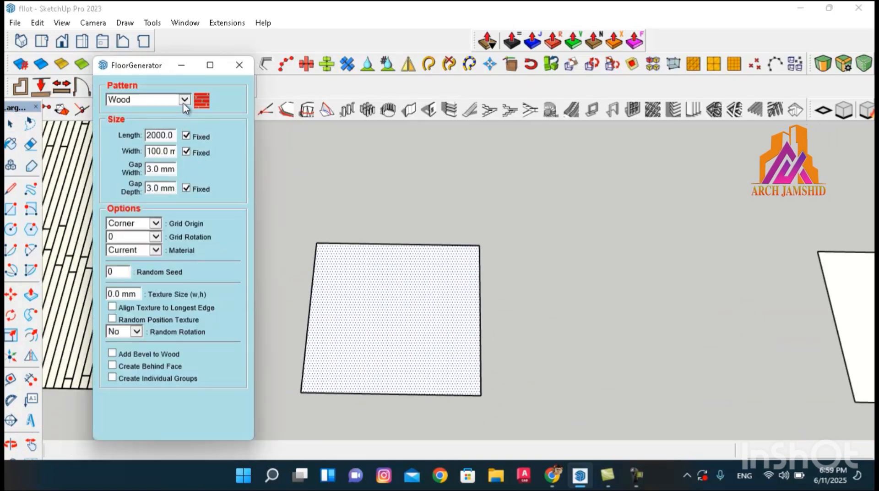
{"action": "left_click", "coordinate": [183, 102]}
{"action": "left_click", "coordinate": [144, 110]}
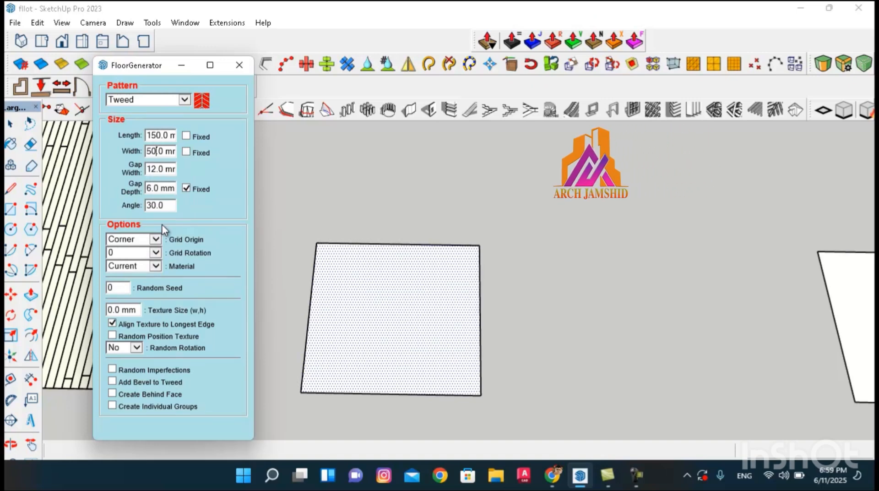
Set the Tweed floor's grid origin to Center, keeping grid rotation 0 and Current material
{"action": "left_click", "coordinate": [155, 240]}
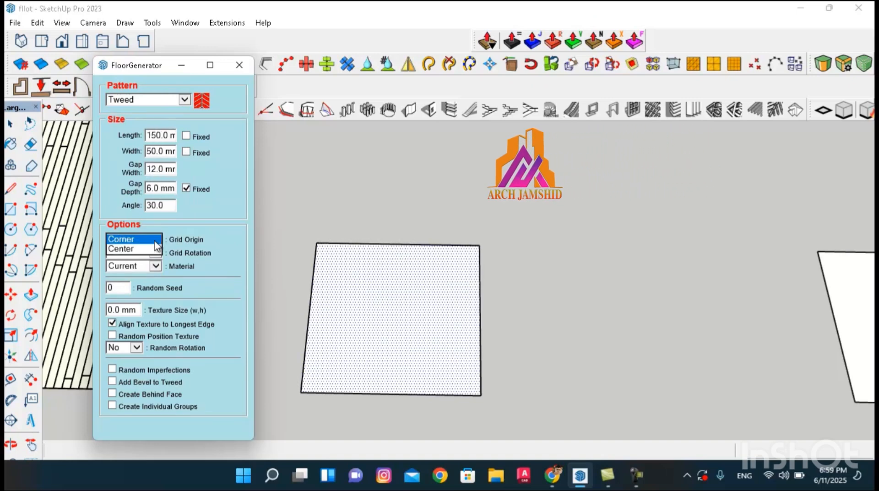
{"action": "left_click", "coordinate": [155, 248]}
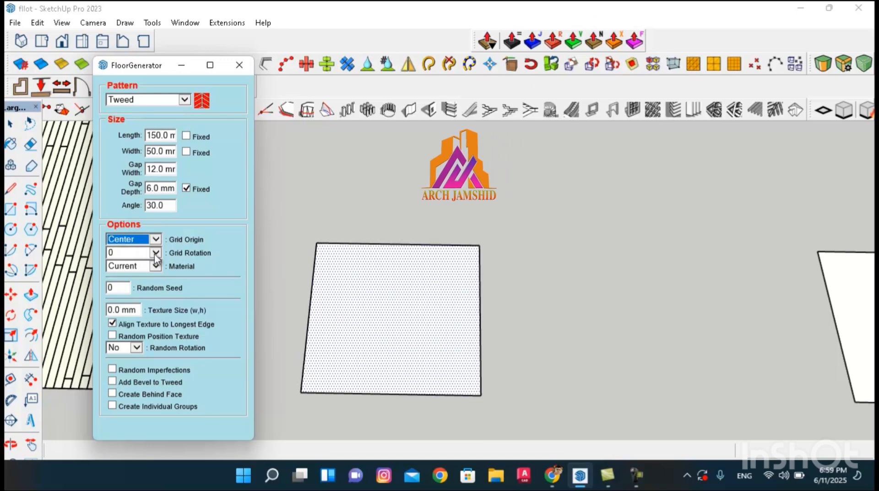
{"action": "left_click", "coordinate": [156, 252]}
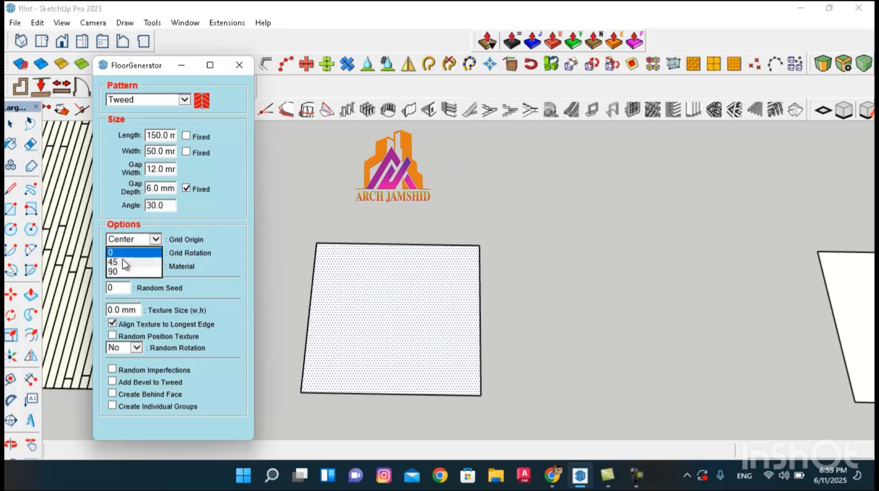
{"action": "left_click", "coordinate": [117, 252]}
{"action": "left_click", "coordinate": [154, 266]}
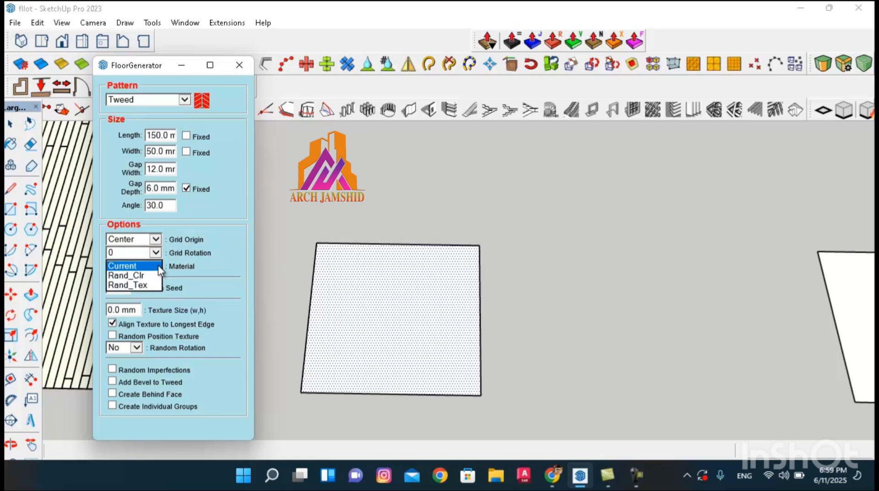
{"action": "left_click", "coordinate": [137, 265]}
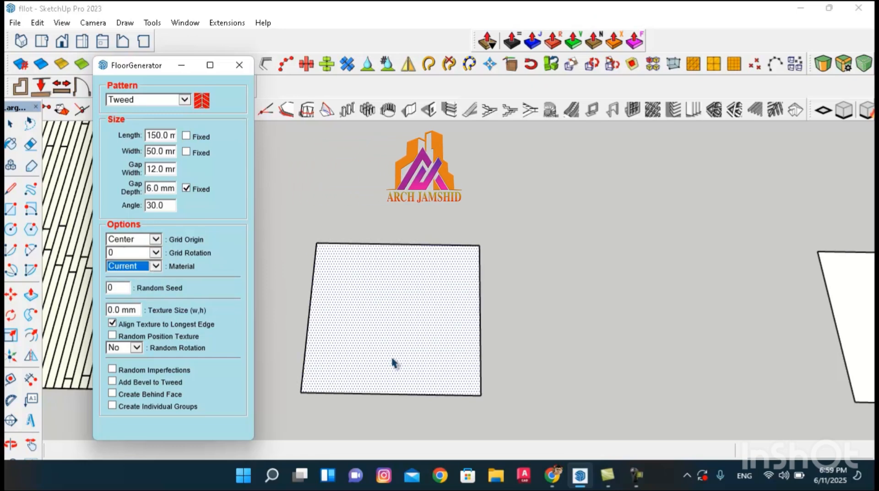
Try to generate the Tweed floor on the blank face at its original size
{"action": "left_click", "coordinate": [419, 347]}
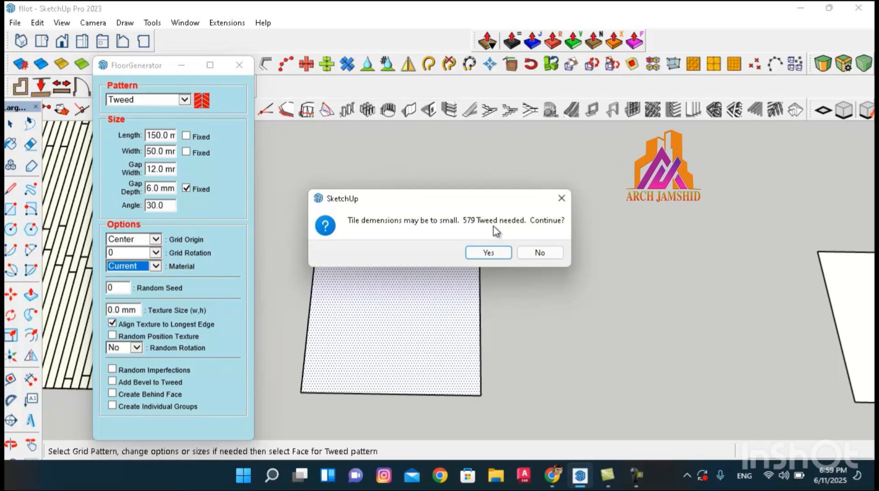
{"action": "left_click", "coordinate": [540, 252]}
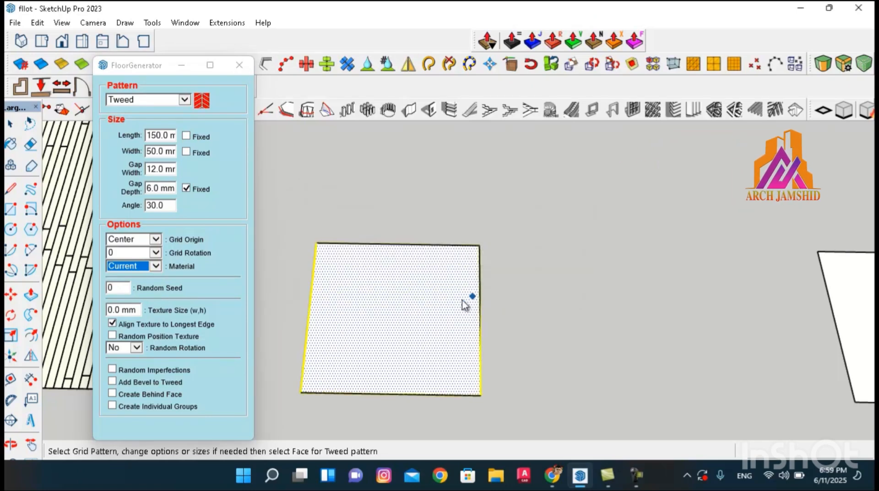
{"action": "left_click", "coordinate": [501, 327]}
Scale the blank face down uniformly from one corner to about half its size
{"action": "left_click", "coordinate": [391, 319]}
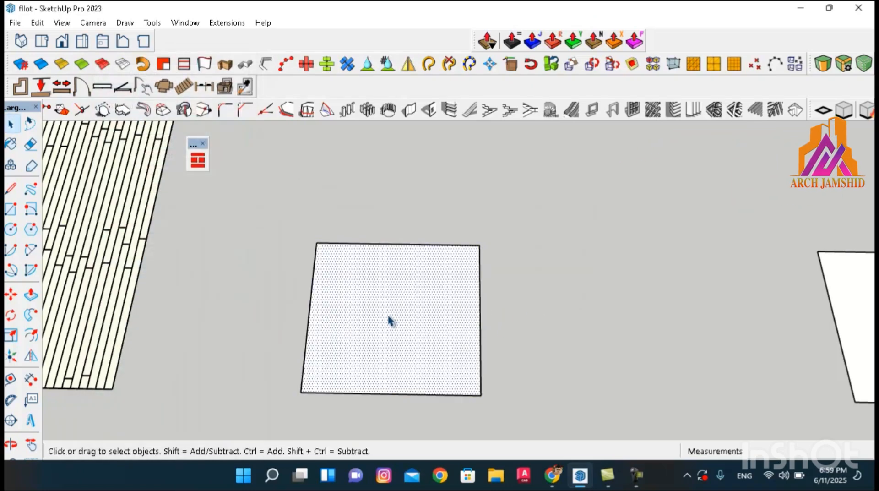
{"action": "key", "text": "s"}
{"action": "left_click", "coordinate": [476, 245]}
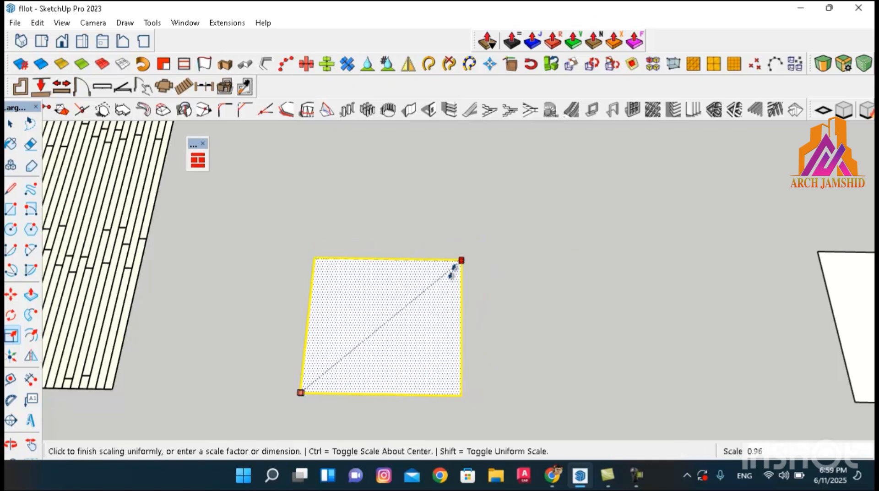
{"action": "left_click", "coordinate": [388, 318]}
{"action": "key", "text": "space"}
Generate a Tweed floor on the reduced face with 150 x 50 mm pieces, 12 mm gaps and a 30 degree angle
{"action": "left_click", "coordinate": [478, 280]}
{"action": "scroll", "coordinate": [526, 286], "scroll_direction": "down", "scroll_amount": 2}
{"action": "scroll", "coordinate": [397, 381], "scroll_direction": "up", "scroll_amount": 3}
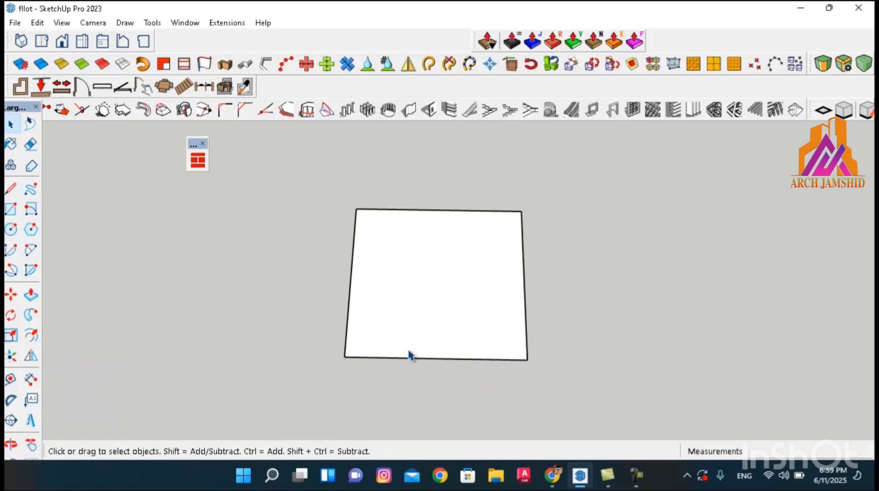
{"action": "left_click", "coordinate": [485, 265]}
{"action": "scroll", "coordinate": [484, 264], "scroll_direction": "up", "scroll_amount": 1}
{"action": "left_click", "coordinate": [198, 161]}
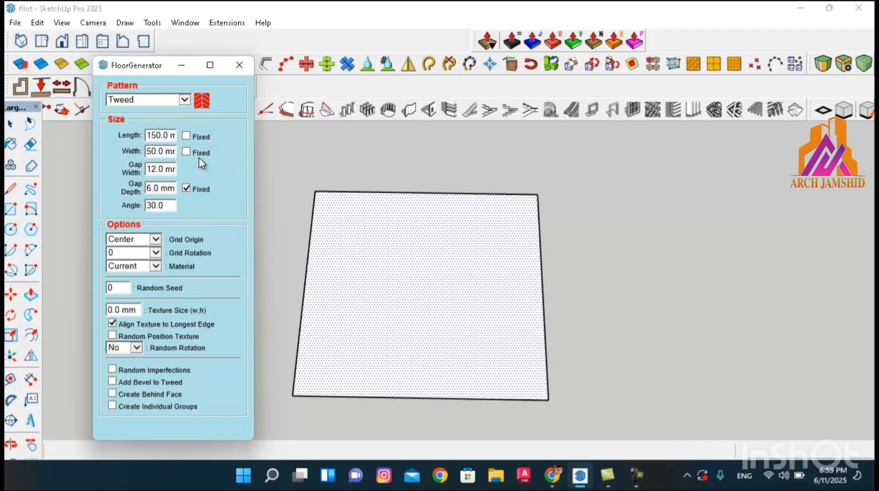
{"action": "left_click", "coordinate": [441, 286]}
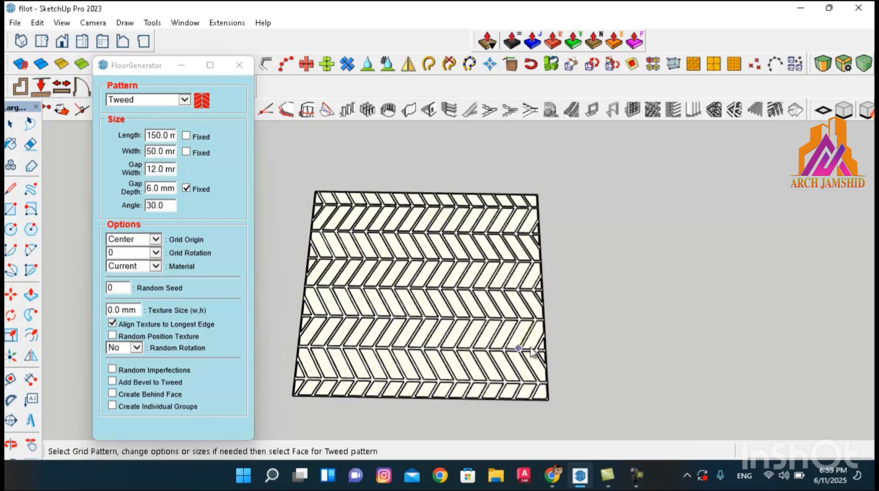
Examine the Tweed floor's zigzag pieces and gaps up close and from several angles
{"action": "mouse_move", "coordinate": [611, 362]}
{"action": "middle_mouse_down"}
{"action": "mouse_move", "coordinate": [383, 386]}
{"action": "mouse_move", "coordinate": [430, 337]}
{"action": "mouse_move", "coordinate": [414, 233]}
{"action": "middle_mouse_up"}
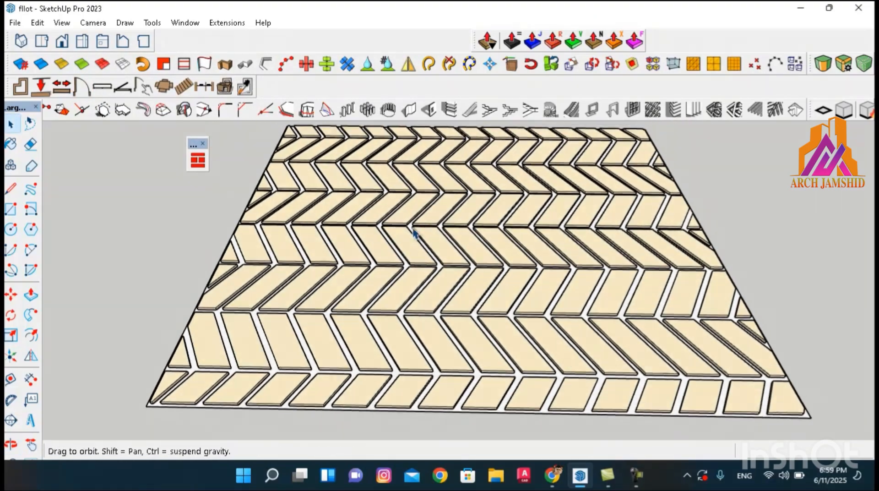
{"action": "scroll", "coordinate": [226, 316], "scroll_direction": "down", "scroll_amount": 1}
{"action": "middle_click_drag", "start_coordinate": [226, 315], "coordinate": [458, 329]}
{"action": "scroll", "coordinate": [409, 269], "scroll_direction": "up", "scroll_amount": 5}
{"action": "scroll", "coordinate": [526, 412], "scroll_direction": "down", "scroll_amount": 3}
{"action": "middle_click_drag", "start_coordinate": [526, 412], "coordinate": [457, 284]}
{"action": "scroll", "coordinate": [519, 261], "scroll_direction": "up", "scroll_amount": 4}
{"action": "scroll", "coordinate": [446, 251], "scroll_direction": "down", "scroll_amount": 5}
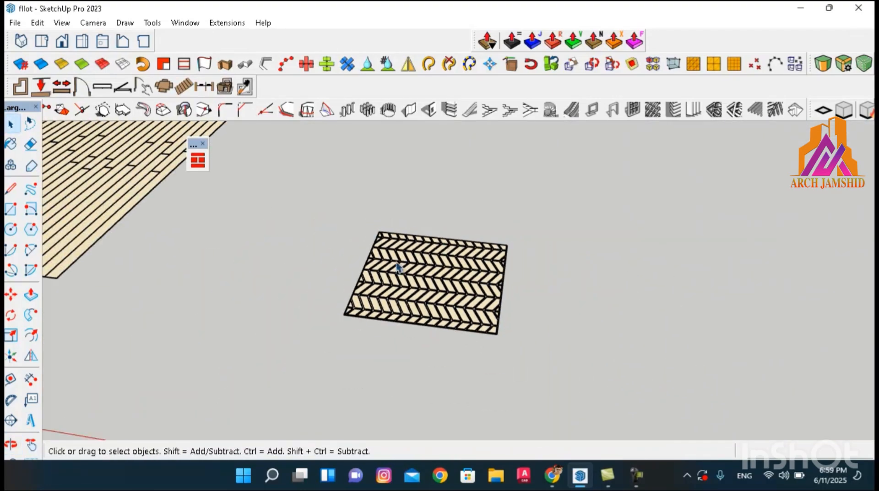
Generate a Herringbone floor on the next blank face with 200 x 100 mm pieces, 12 mm gaps and Current material
{"action": "scroll", "coordinate": [367, 286], "scroll_direction": "down", "scroll_amount": 6}
{"action": "middle_click_drag", "start_coordinate": [377, 302], "coordinate": [372, 345]}
{"action": "scroll", "coordinate": [688, 287], "scroll_direction": "up", "scroll_amount": 2}
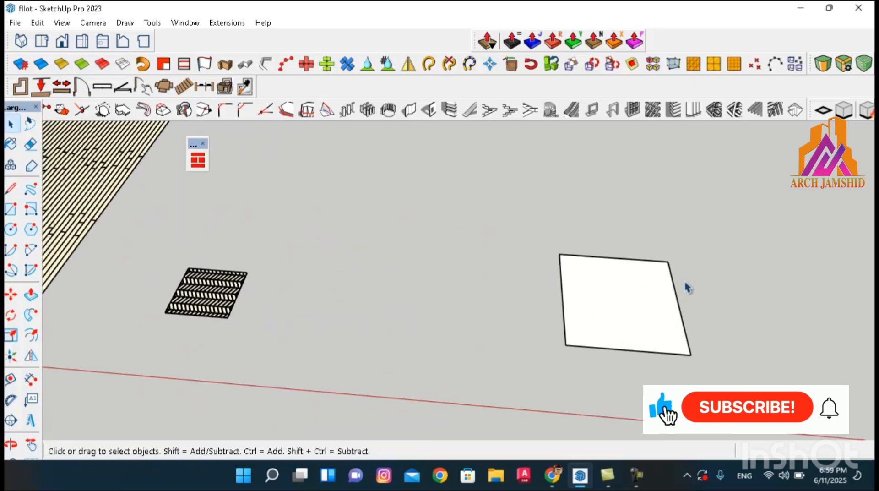
{"action": "scroll", "coordinate": [687, 287], "scroll_direction": "up", "scroll_amount": 2}
{"action": "scroll", "coordinate": [516, 356], "scroll_direction": "down", "scroll_amount": 1}
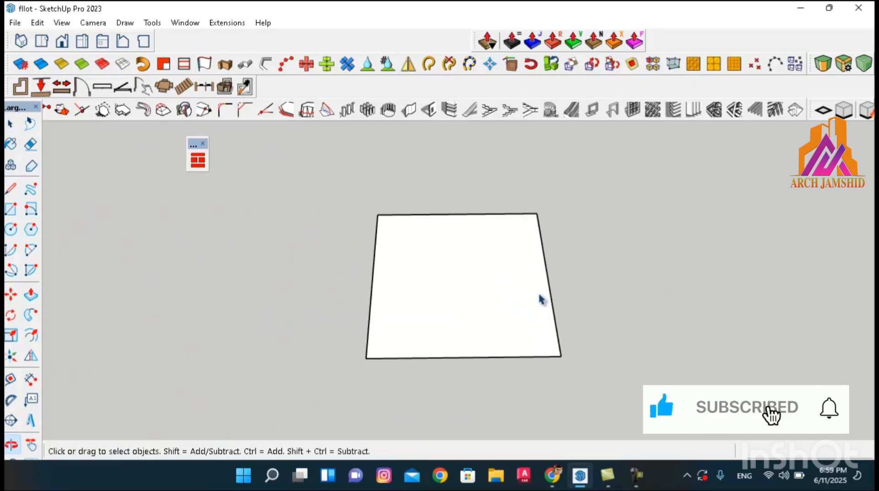
{"action": "middle_click_drag", "start_coordinate": [542, 299], "coordinate": [516, 277]}
{"action": "left_click", "coordinate": [516, 277]}
{"action": "left_click", "coordinate": [199, 164]}
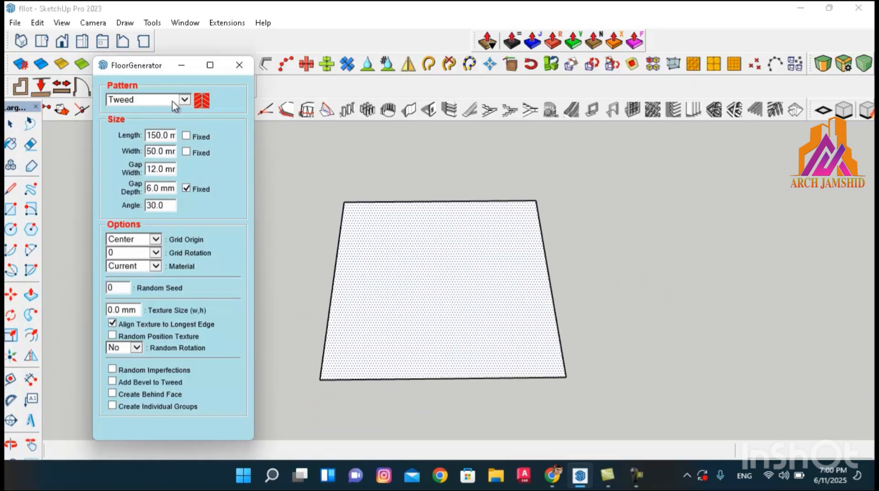
{"action": "left_click", "coordinate": [191, 99]}
{"action": "left_click", "coordinate": [164, 111]}
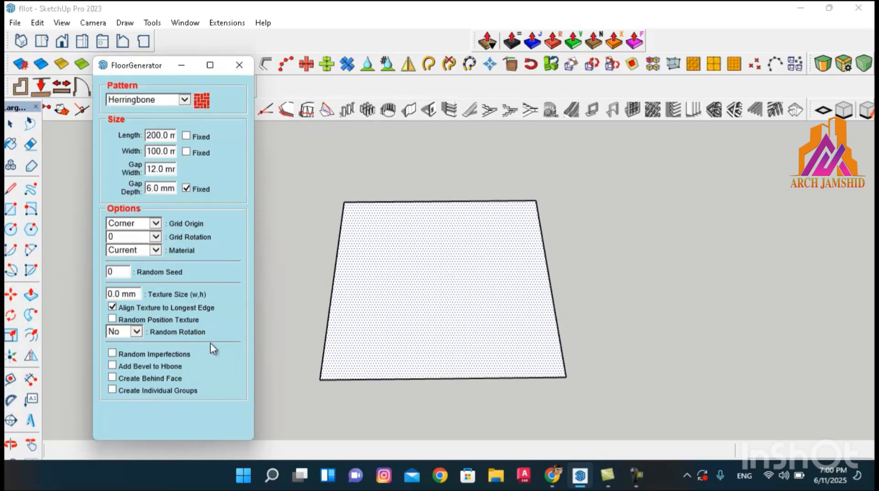
{"action": "left_click", "coordinate": [438, 277]}
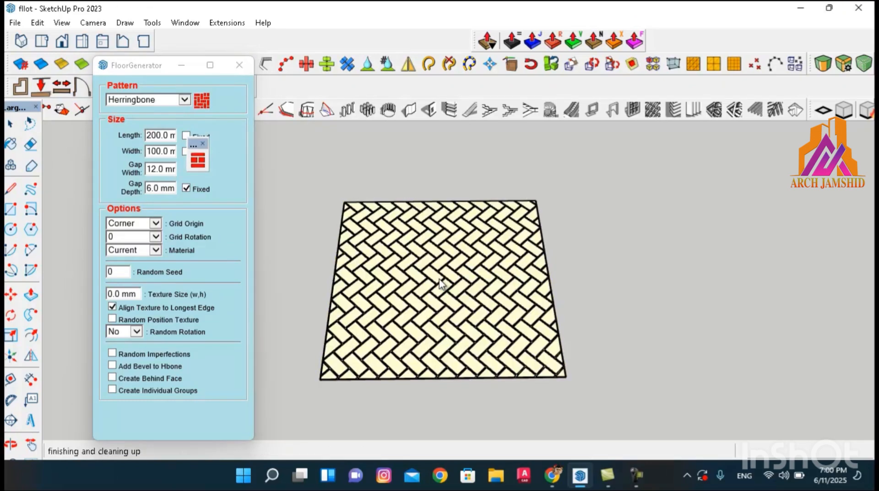
Copy the Herringbone floor into the empty space between it and the next blank face
{"action": "scroll", "coordinate": [444, 284], "scroll_direction": "up", "scroll_amount": 5}
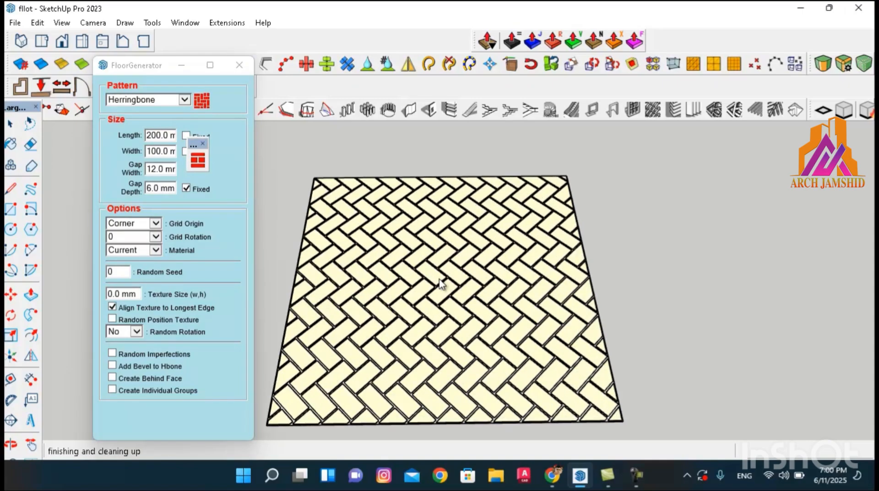
{"action": "middle_click_drag", "start_coordinate": [460, 329], "coordinate": [457, 302]}
{"action": "scroll", "coordinate": [442, 171], "scroll_direction": "down", "scroll_amount": 5}
{"action": "triple_click", "coordinate": [456, 301]}
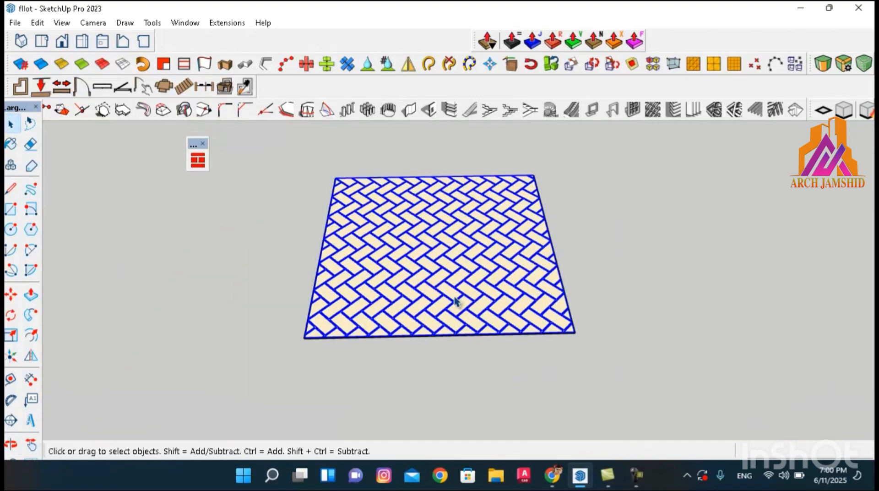
{"action": "key", "text": "m"}
{"action": "left_click", "coordinate": [452, 297]}
{"action": "scroll", "coordinate": [452, 297], "scroll_direction": "down", "scroll_amount": 3}
{"action": "key", "text": "ctrl"}
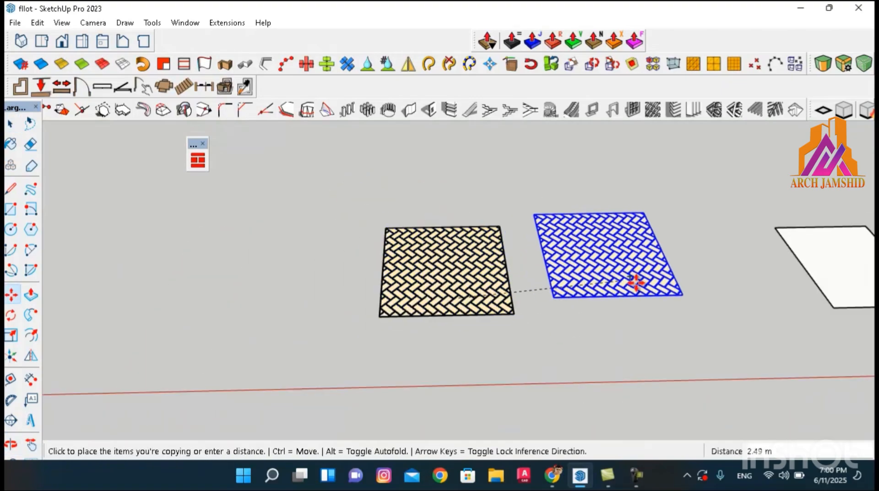
{"action": "left_click", "coordinate": [649, 293]}
{"action": "key", "text": "space"}
Delete the original Herringbone pattern, leaving its base face in place
{"action": "scroll", "coordinate": [393, 274], "scroll_direction": "up", "scroll_amount": 3}
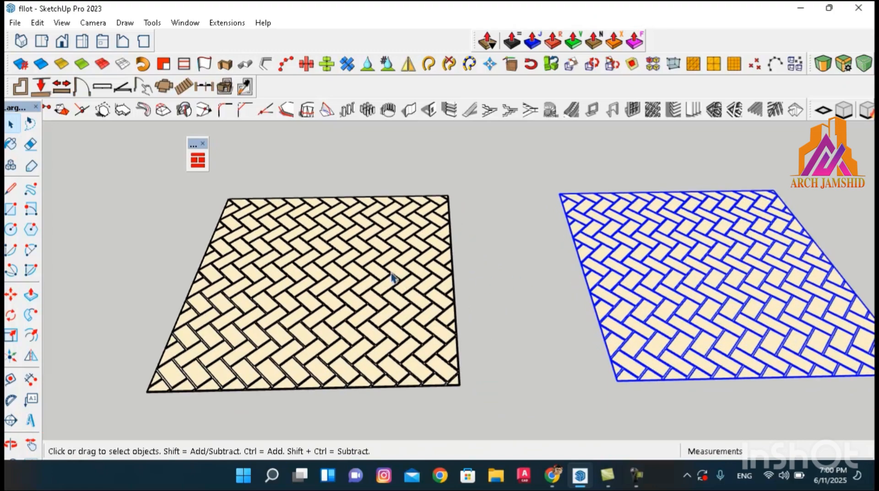
{"action": "triple_click", "coordinate": [371, 289]}
{"action": "key", "text": "Delete"}
Start another Herringbone floor for the cleared face and set the piece length to 400 mm
{"action": "middle_click_drag", "start_coordinate": [394, 292], "coordinate": [229, 276]}
{"action": "left_click", "coordinate": [493, 298]}
{"action": "scroll", "coordinate": [373, 310], "scroll_direction": "up", "scroll_amount": 1}
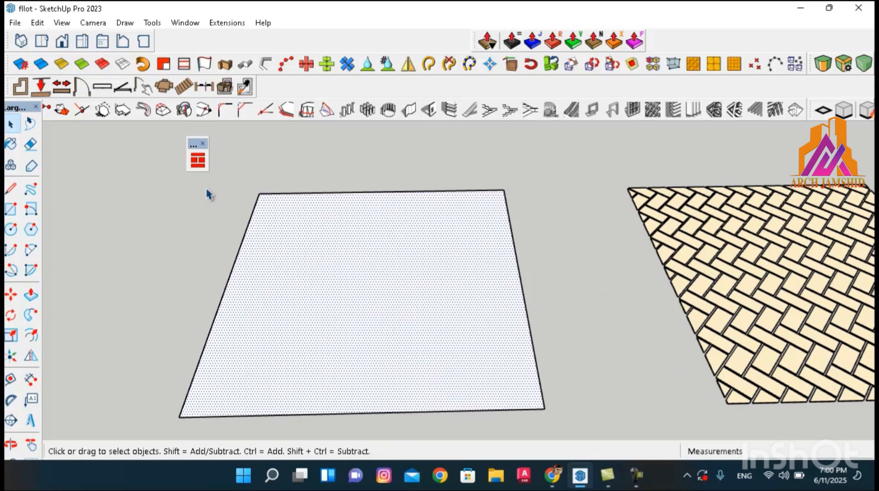
{"action": "left_click", "coordinate": [198, 160]}
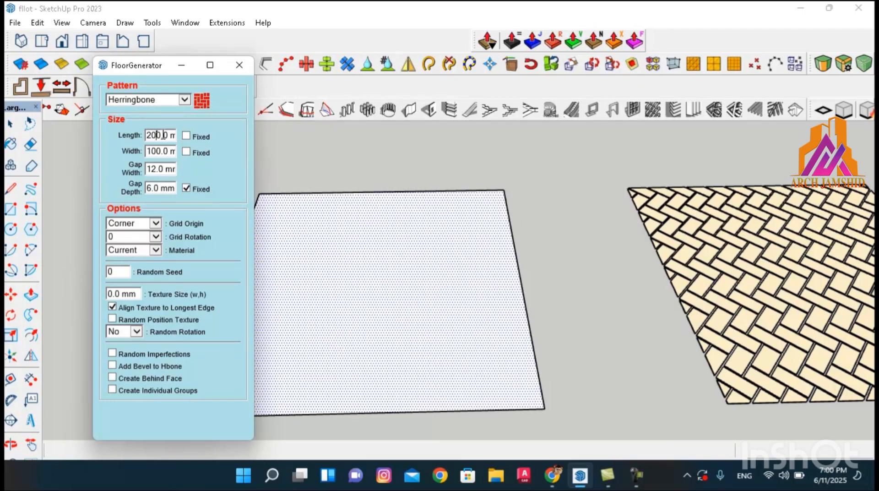
{"action": "left_click_drag", "start_coordinate": [162, 133], "coordinate": [133, 140]}
{"action": "type", "text": "40"}
Set the material to Rand_Clr and generate the Herringbone floor on the cleared face with grid rotation 0
{"action": "left_click", "coordinate": [156, 233]}
{"action": "left_click", "coordinate": [156, 240]}
{"action": "left_click", "coordinate": [156, 248]}
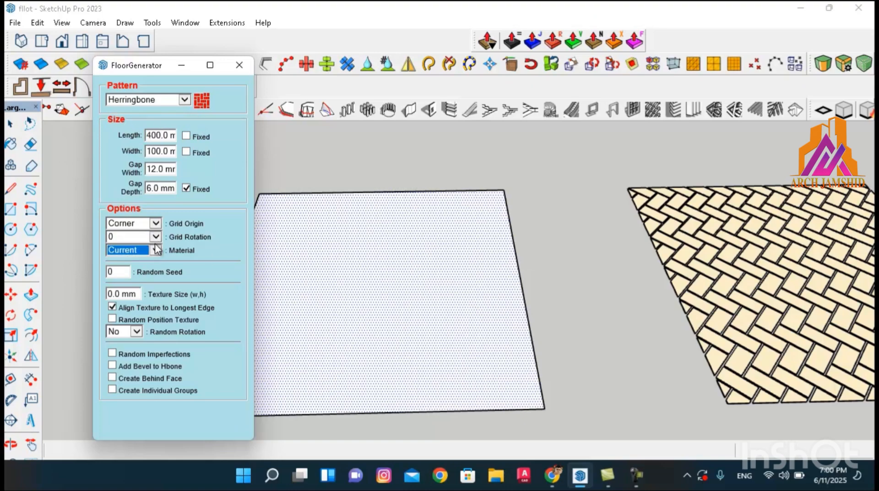
{"action": "left_click", "coordinate": [138, 260]}
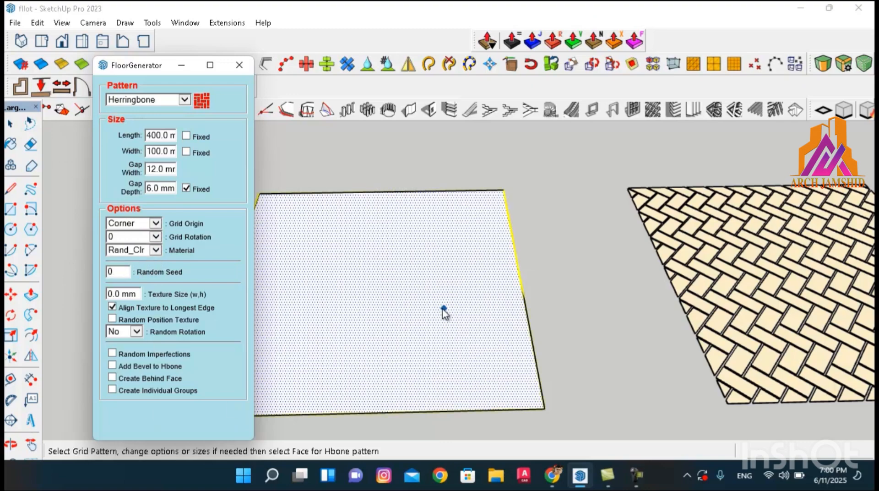
{"action": "scroll", "coordinate": [515, 298], "scroll_direction": "down", "scroll_amount": 1}
{"action": "scroll", "coordinate": [515, 300], "scroll_direction": "down", "scroll_amount": 1}
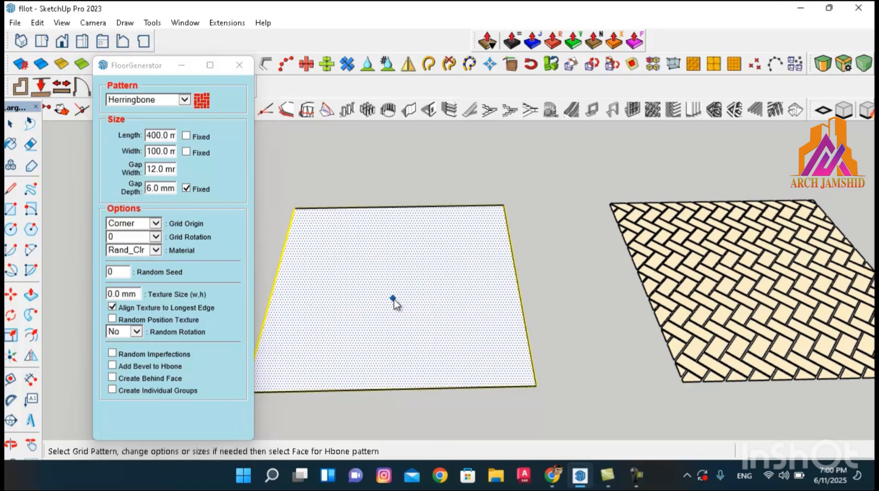
{"action": "left_click", "coordinate": [394, 300]}
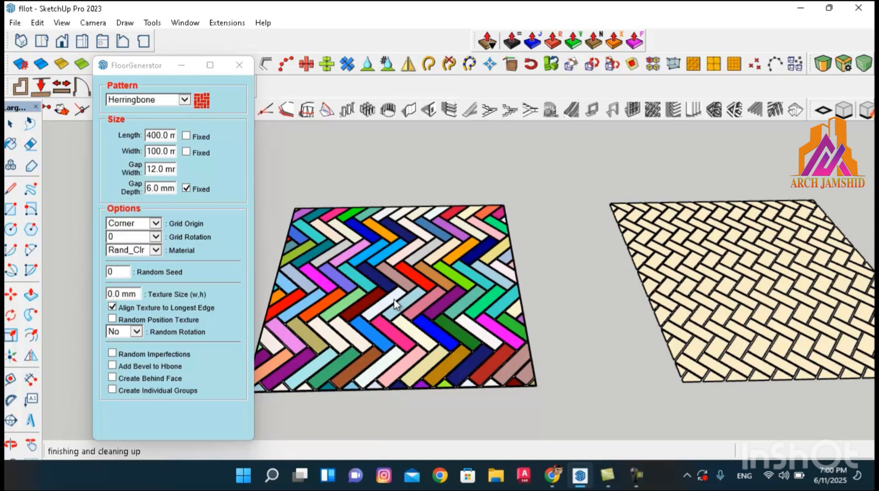
Examine the randomly coloured Herringbone floor up close and from different angles
{"action": "scroll", "coordinate": [409, 348], "scroll_direction": "up", "scroll_amount": 5}
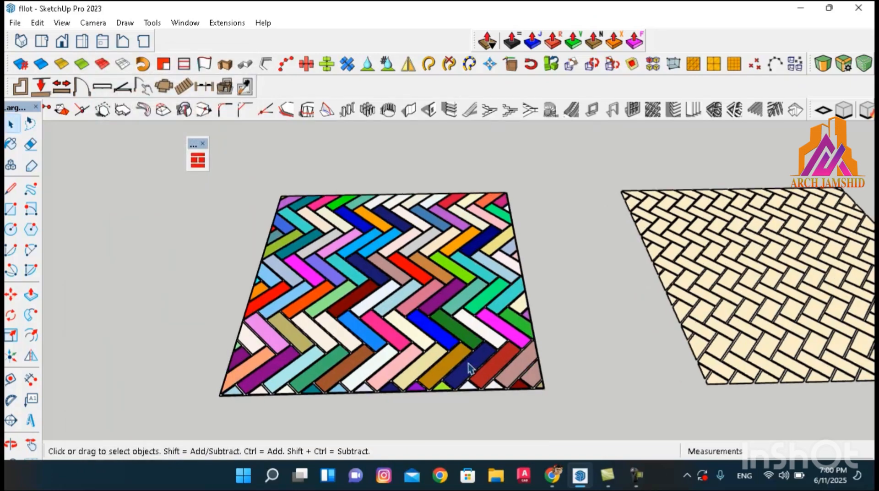
{"action": "scroll", "coordinate": [409, 348], "scroll_direction": "down", "scroll_amount": 2}
{"action": "middle_click_drag", "start_coordinate": [408, 349], "coordinate": [414, 293]}
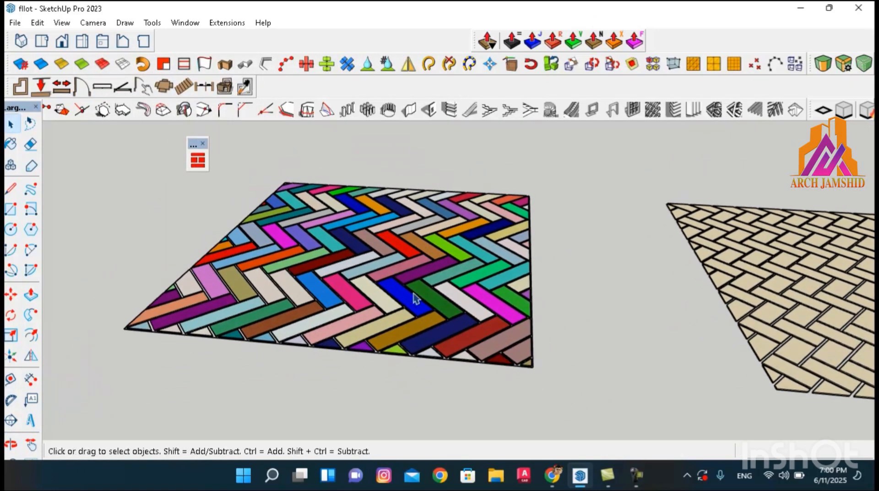
{"action": "scroll", "coordinate": [441, 284], "scroll_direction": "up", "scroll_amount": 5}
{"action": "middle_click_drag", "start_coordinate": [488, 382], "coordinate": [459, 437]}
{"action": "scroll", "coordinate": [447, 293], "scroll_direction": "down", "scroll_amount": 5}
{"action": "scroll", "coordinate": [446, 324], "scroll_direction": "up", "scroll_amount": 2}
{"action": "scroll", "coordinate": [445, 323], "scroll_direction": "up", "scroll_amount": 1}
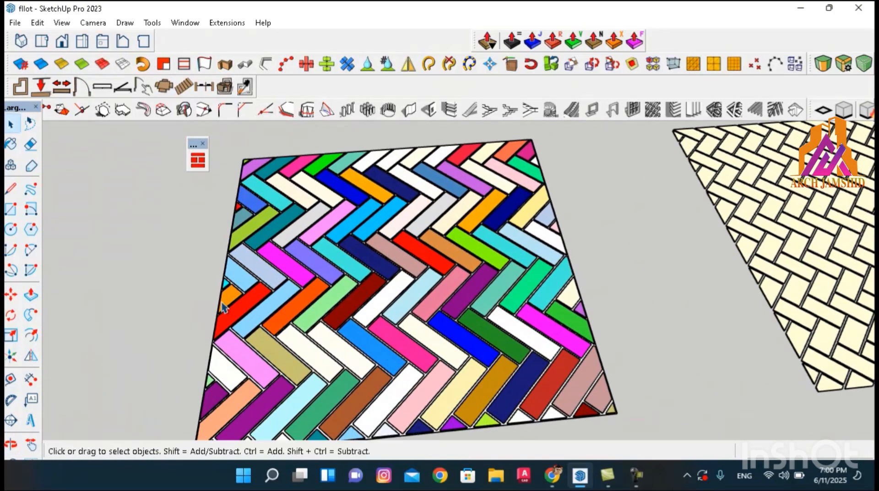
{"action": "scroll", "coordinate": [242, 305], "scroll_direction": "down", "scroll_amount": 1}
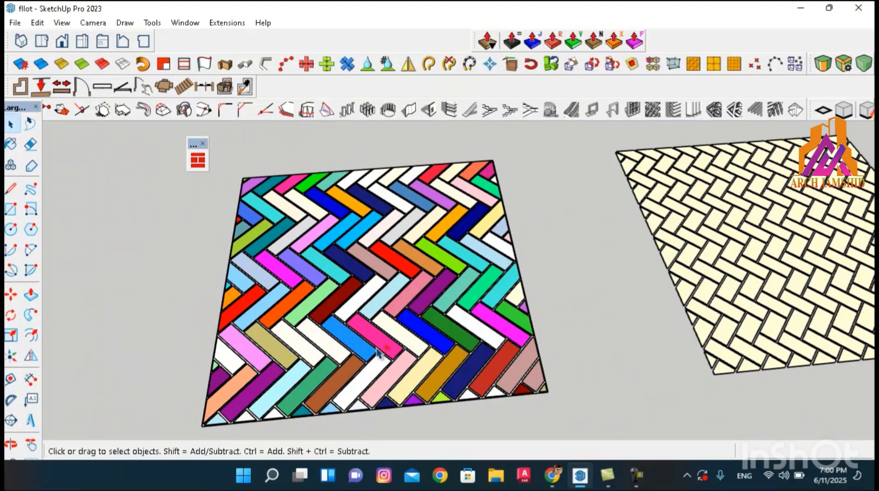
Undo the coloured Herringbone floor and start a new one for the same face with the material set to Current
{"action": "key", "text": "ctrl+z"}
{"action": "left_click", "coordinate": [392, 314]}
{"action": "left_click", "coordinate": [197, 160]}
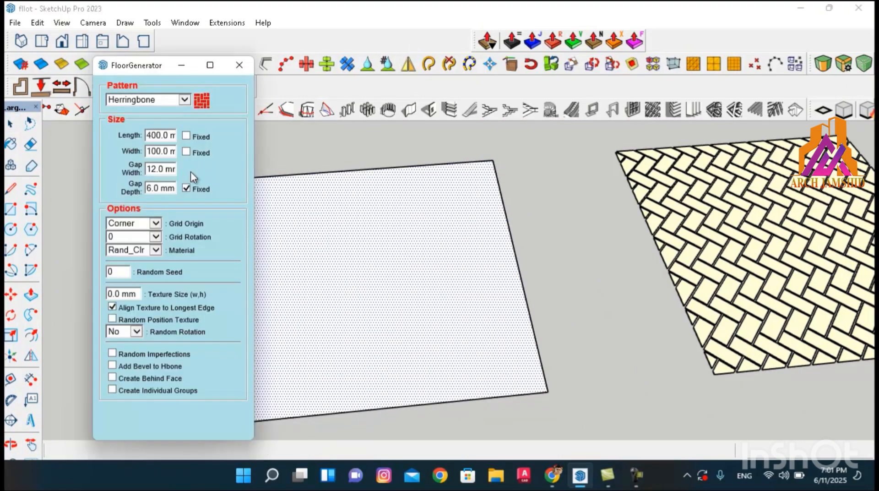
{"action": "left_click", "coordinate": [156, 251]}
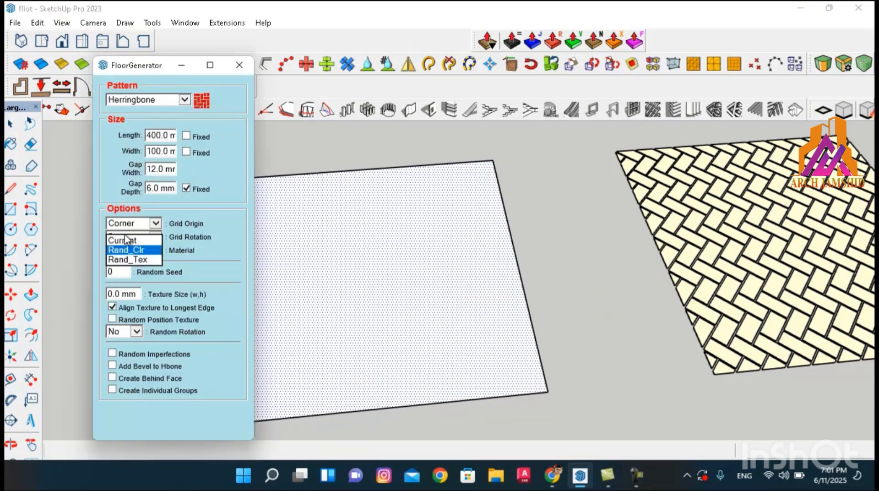
{"action": "left_click", "coordinate": [127, 241]}
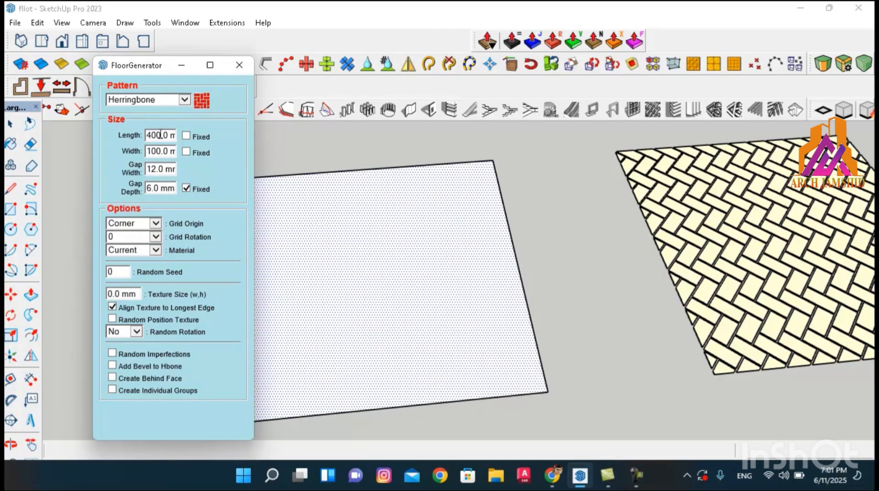
Set the piece length to 600 mm and generate the Herringbone floor on the cleared face
{"action": "left_click_drag", "start_coordinate": [159, 135], "coordinate": [126, 138]}
{"action": "type", "text": "60"}
{"action": "left_click", "coordinate": [408, 306]}
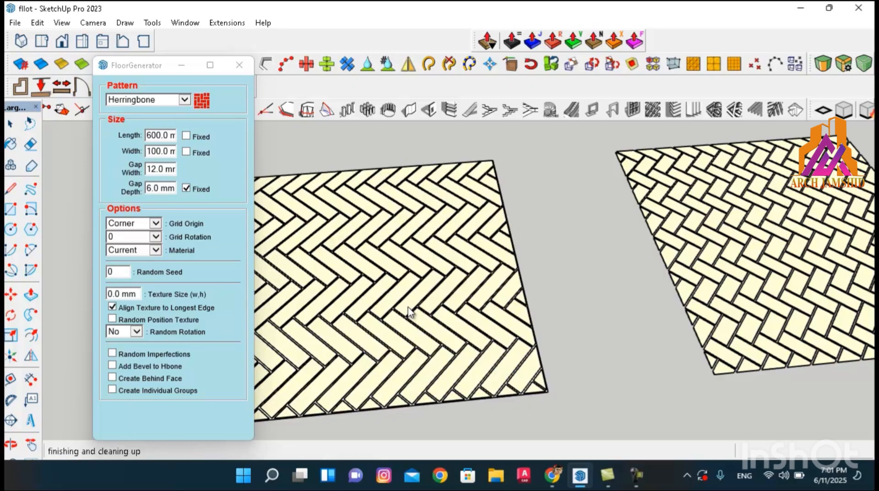
{"action": "scroll", "coordinate": [459, 294], "scroll_direction": "down", "scroll_amount": 3}
{"action": "scroll", "coordinate": [281, 301], "scroll_direction": "up", "scroll_amount": 2}
{"action": "key", "text": "space"}
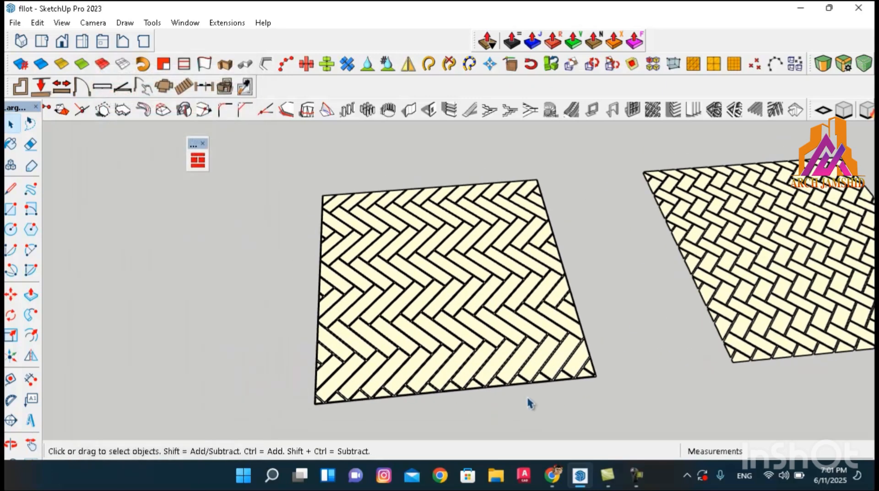
Compare the piece layout of the new 600 mm Herringbone floor with the neighbouring Herringbone copy
{"action": "middle_click_drag", "start_coordinate": [525, 402], "coordinate": [329, 384]}
{"action": "scroll", "coordinate": [298, 295], "scroll_direction": "down", "scroll_amount": 2}
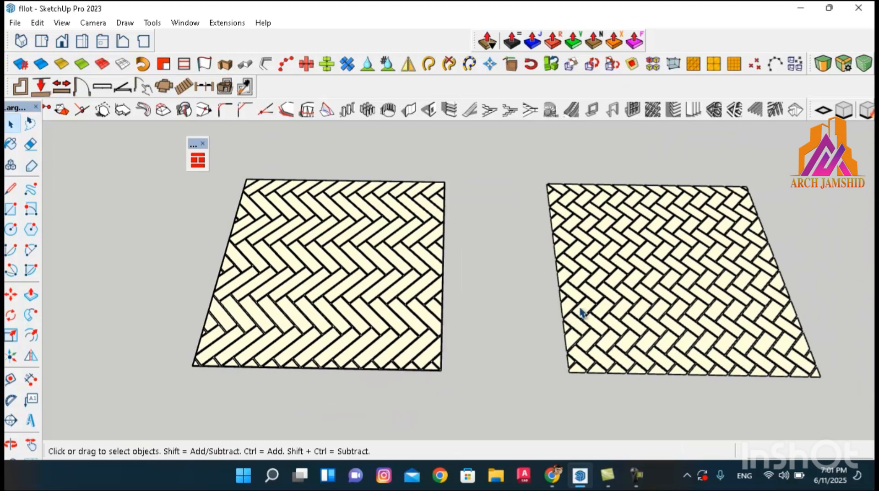
{"action": "scroll", "coordinate": [565, 292], "scroll_direction": "up", "scroll_amount": 2}
{"action": "middle_click_drag", "start_coordinate": [518, 274], "coordinate": [492, 330]}
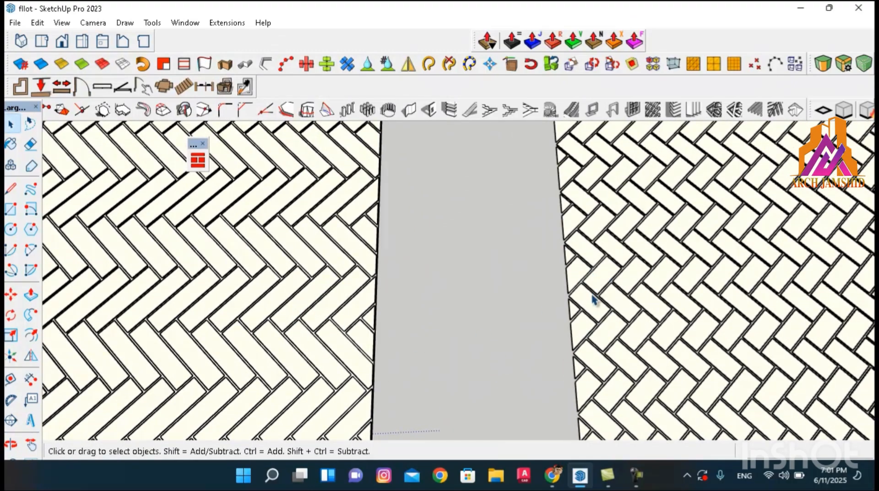
{"action": "scroll", "coordinate": [293, 299], "scroll_direction": "down", "scroll_amount": 3}
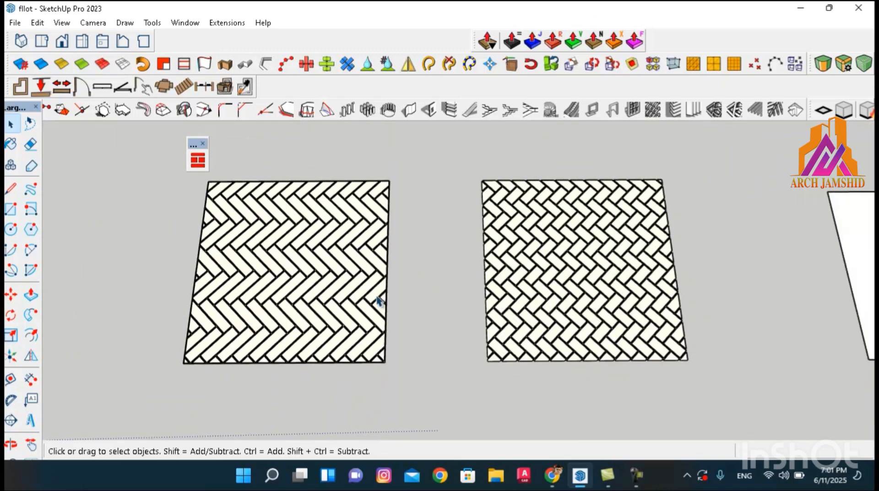
{"action": "scroll", "coordinate": [383, 343], "scroll_direction": "up", "scroll_amount": 2}
{"action": "scroll", "coordinate": [383, 344], "scroll_direction": "down", "scroll_amount": 2}
{"action": "scroll", "coordinate": [666, 289], "scroll_direction": "up", "scroll_amount": 2}
{"action": "scroll", "coordinate": [664, 284], "scroll_direction": "up", "scroll_amount": 1}
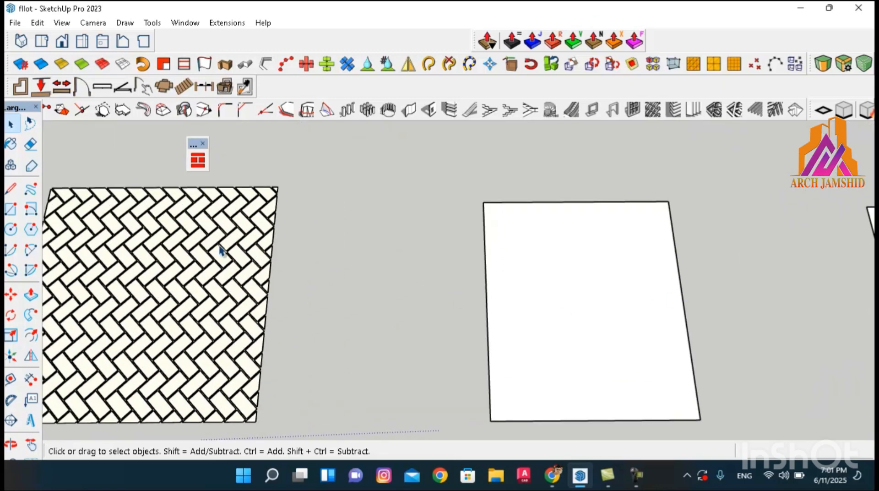
Generate a Basket Weave floor on the blank face next to the Herringbone copy
{"action": "scroll", "coordinate": [220, 246], "scroll_direction": "down", "scroll_amount": 2}
{"action": "scroll", "coordinate": [503, 270], "scroll_direction": "up", "scroll_amount": 1}
{"action": "left_click", "coordinate": [425, 270]}
{"action": "scroll", "coordinate": [449, 252], "scroll_direction": "up", "scroll_amount": 1}
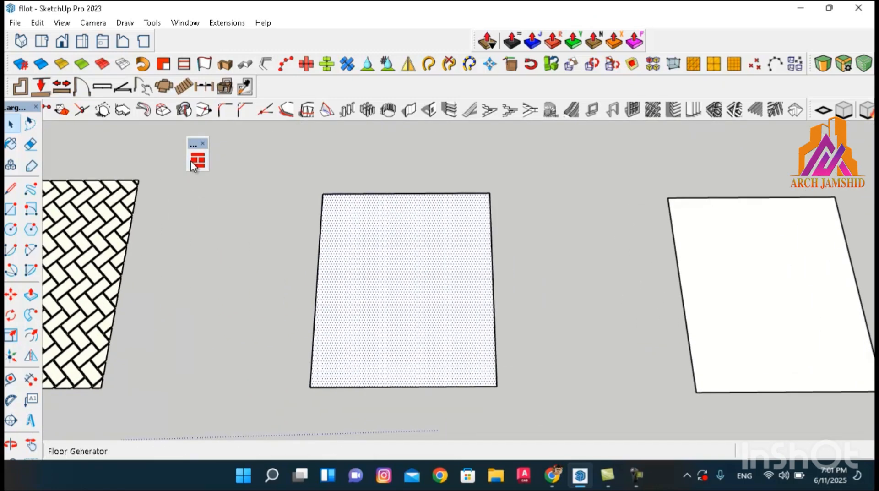
{"action": "left_click", "coordinate": [197, 160]}
{"action": "left_click", "coordinate": [181, 100]}
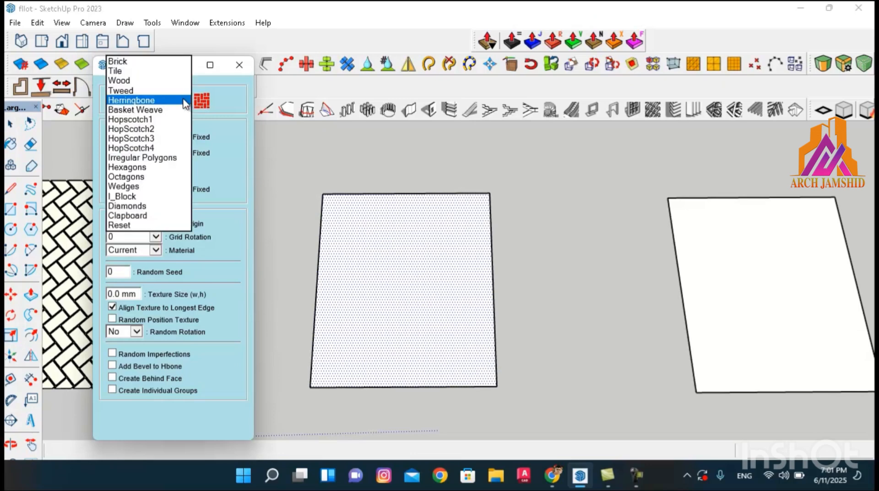
{"action": "left_click", "coordinate": [161, 113]}
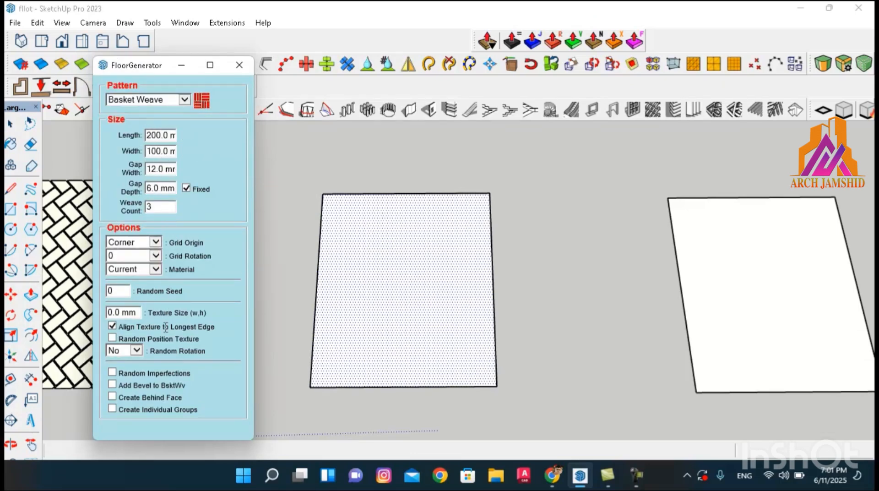
{"action": "left_click", "coordinate": [423, 266]}
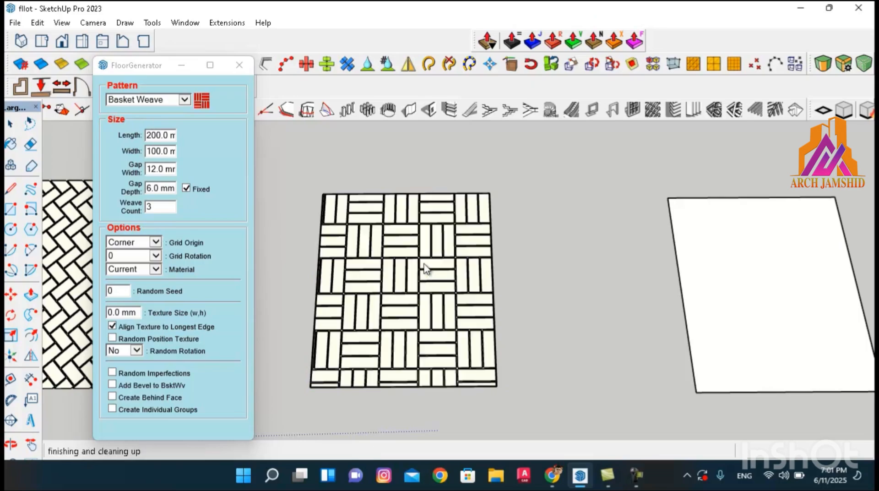
Generate a Hopscotch1 floor on the blank face next to the Basket Weave floor
{"action": "scroll", "coordinate": [425, 284], "scroll_direction": "up", "scroll_amount": 3}
{"action": "middle_click_drag", "start_coordinate": [425, 290], "coordinate": [339, 359]}
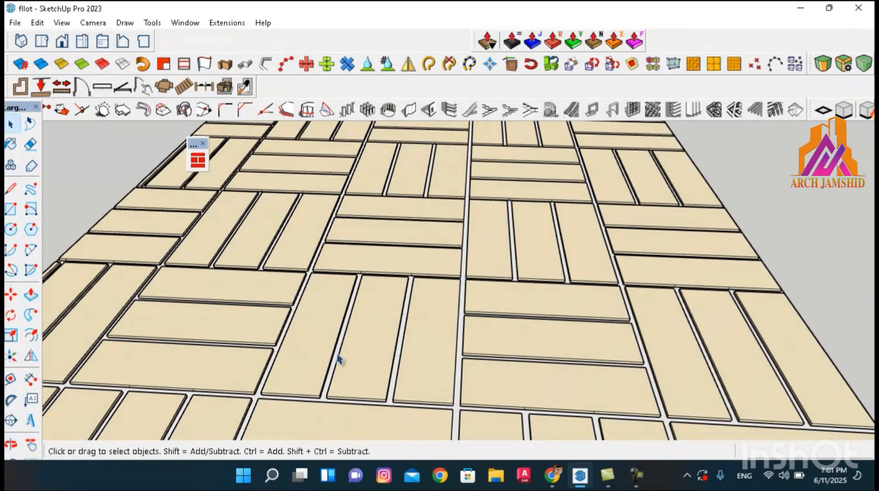
{"action": "scroll", "coordinate": [191, 286], "scroll_direction": "down", "scroll_amount": 6}
{"action": "scroll", "coordinate": [412, 283], "scroll_direction": "up", "scroll_amount": 4}
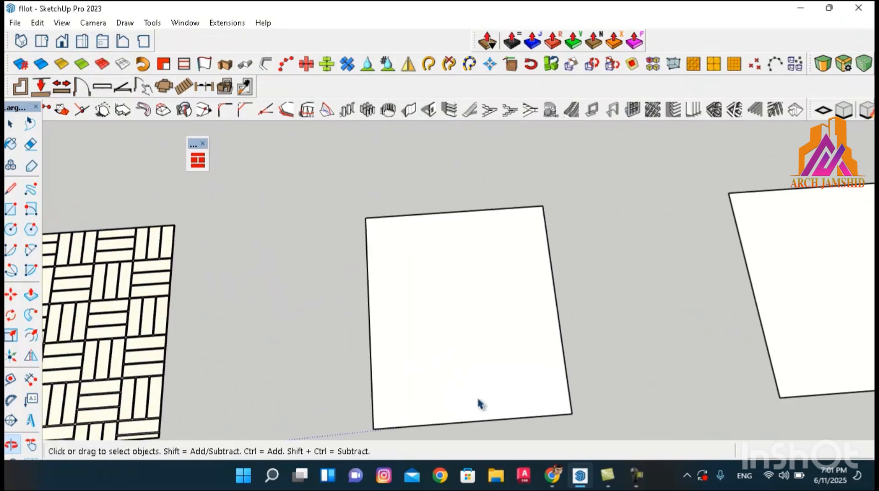
{"action": "left_click", "coordinate": [480, 404]}
{"action": "left_click", "coordinate": [196, 161]}
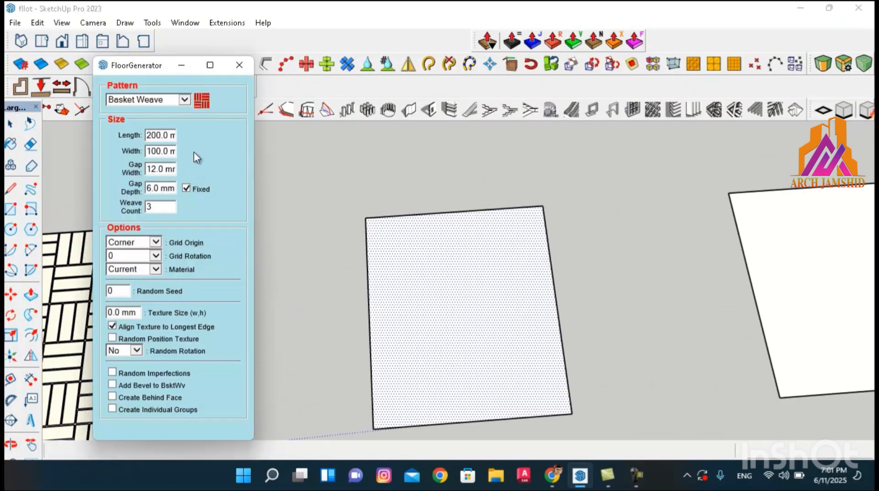
{"action": "left_click", "coordinate": [188, 99]}
{"action": "left_click", "coordinate": [166, 109]}
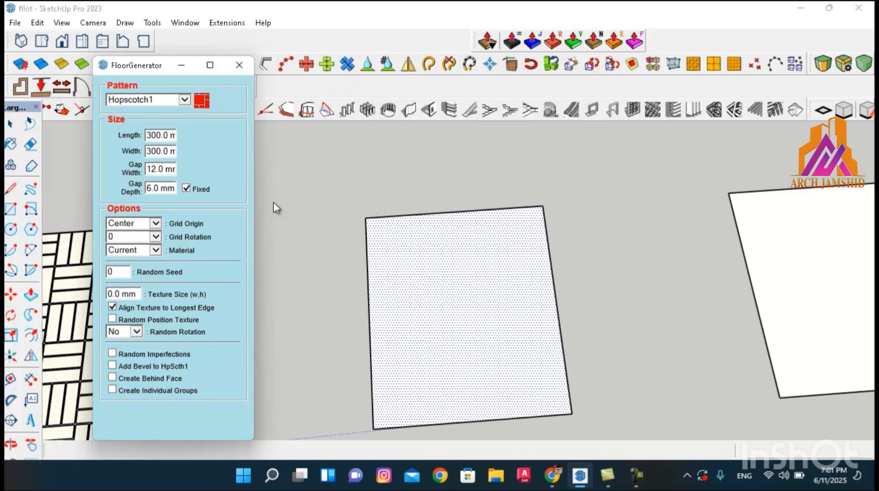
{"action": "left_click", "coordinate": [477, 337]}
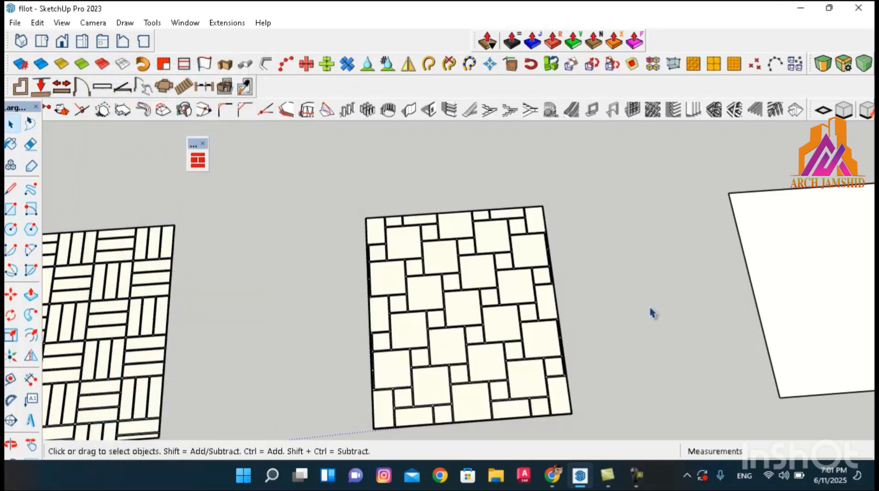
Generate a HopScotch2 floor on the blank face beside the Hopscotch1 floor
{"action": "scroll", "coordinate": [664, 309], "scroll_direction": "down", "scroll_amount": 1}
{"action": "scroll", "coordinate": [127, 327], "scroll_direction": "down", "scroll_amount": 2}
{"action": "scroll", "coordinate": [640, 338], "scroll_direction": "up", "scroll_amount": 3}
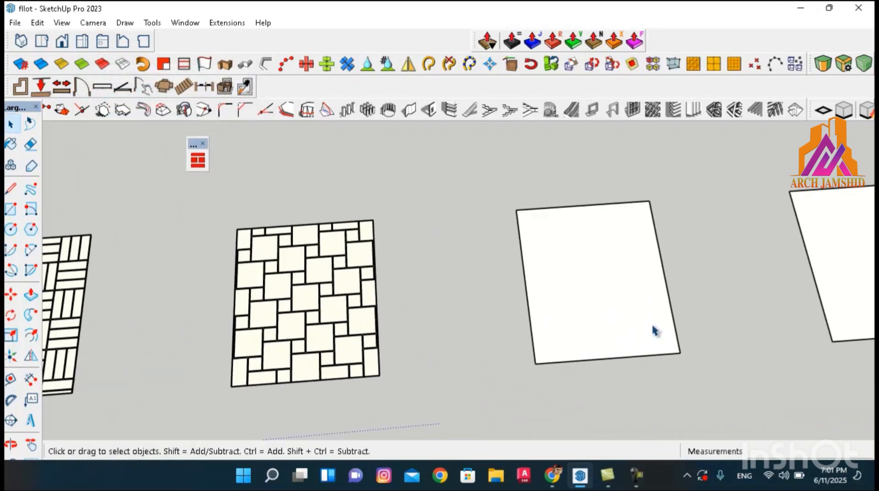
{"action": "middle_click_drag", "start_coordinate": [651, 326], "coordinate": [608, 326]}
{"action": "left_click", "coordinate": [554, 298]}
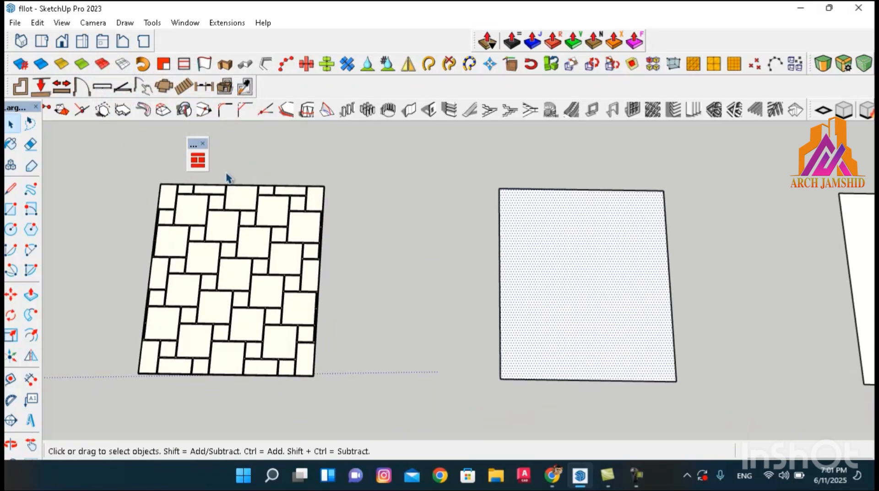
{"action": "left_click", "coordinate": [197, 160]}
{"action": "left_click", "coordinate": [170, 100]}
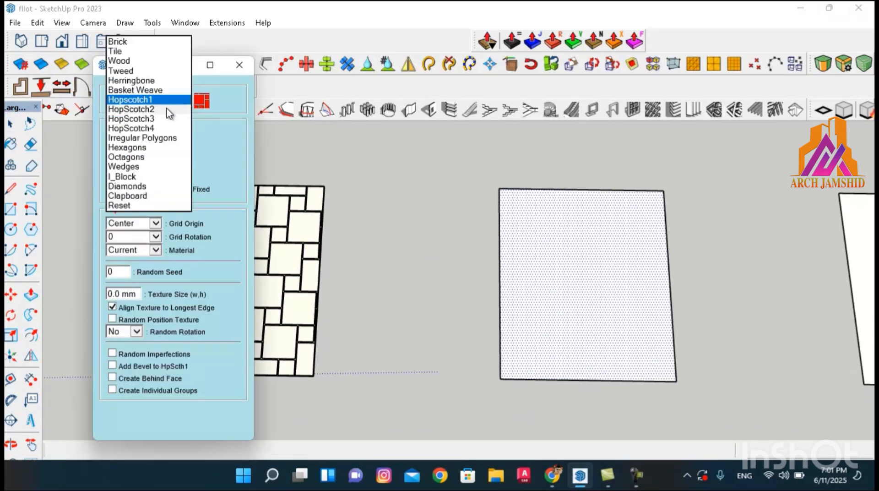
{"action": "left_click", "coordinate": [168, 110]}
{"action": "left_click", "coordinate": [599, 279]}
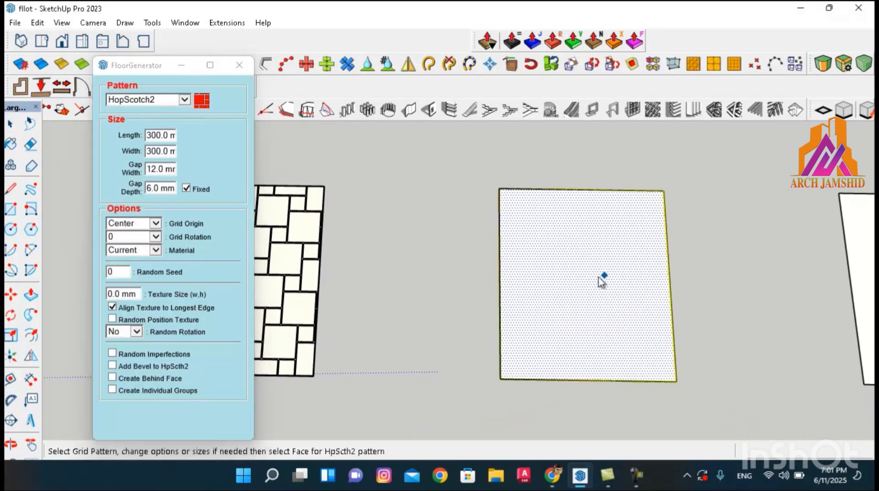
{"action": "key", "text": "space"}
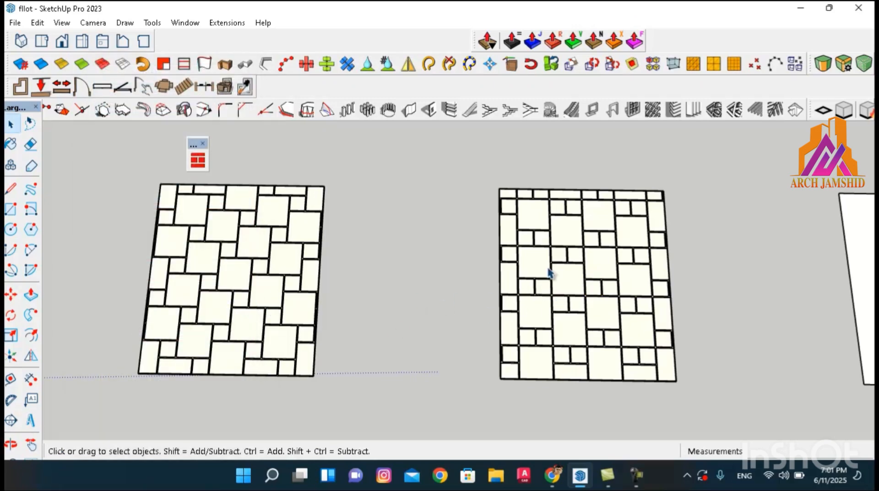
Generate a HopScotch3 floor on the blank face following the HopScotch2 floor
{"action": "scroll", "coordinate": [66, 237], "scroll_direction": "down", "scroll_amount": 2}
{"action": "scroll", "coordinate": [675, 279], "scroll_direction": "up", "scroll_amount": 2}
{"action": "scroll", "coordinate": [399, 269], "scroll_direction": "down", "scroll_amount": 5}
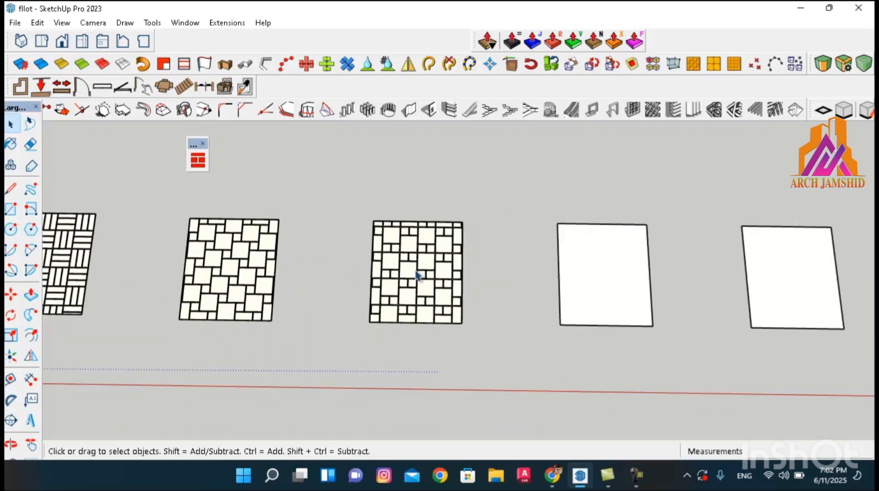
{"action": "scroll", "coordinate": [675, 280], "scroll_direction": "up", "scroll_amount": 2}
{"action": "left_click", "coordinate": [598, 279]}
{"action": "left_click", "coordinate": [202, 160]}
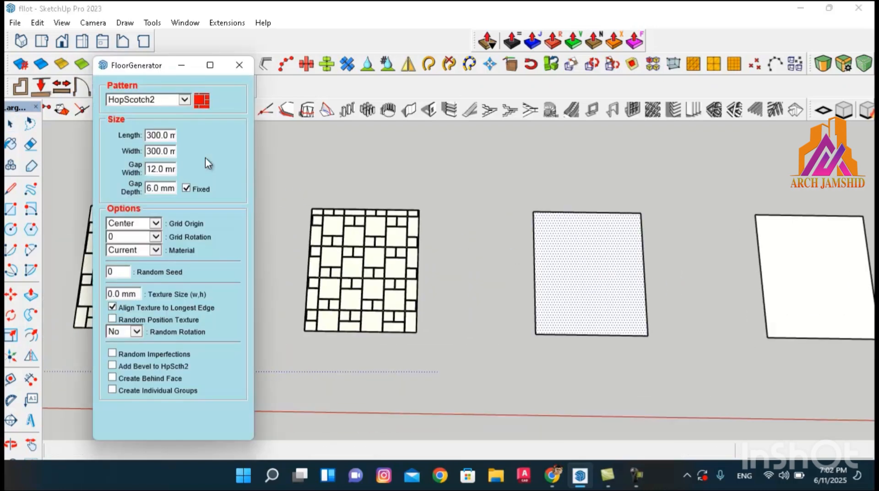
{"action": "left_click", "coordinate": [174, 102]}
{"action": "left_click", "coordinate": [165, 108]}
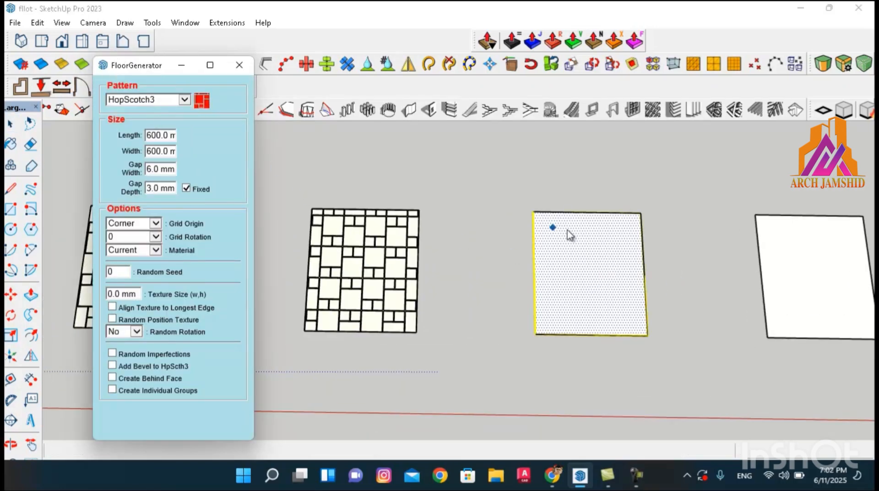
{"action": "left_click", "coordinate": [607, 278]}
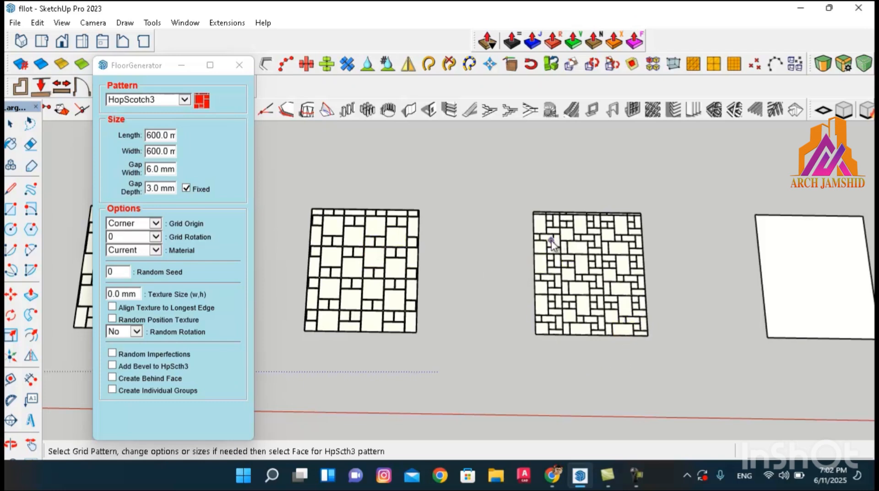
{"action": "key", "text": "space"}
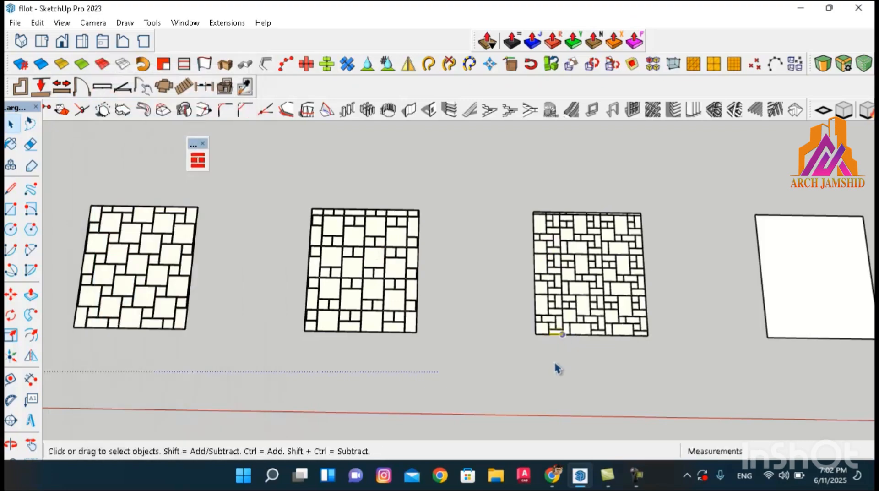
Compare the three hopscotch floors and select the HopScotch3 floor for a closer look
{"action": "scroll", "coordinate": [165, 245], "scroll_direction": "up", "scroll_amount": 2}
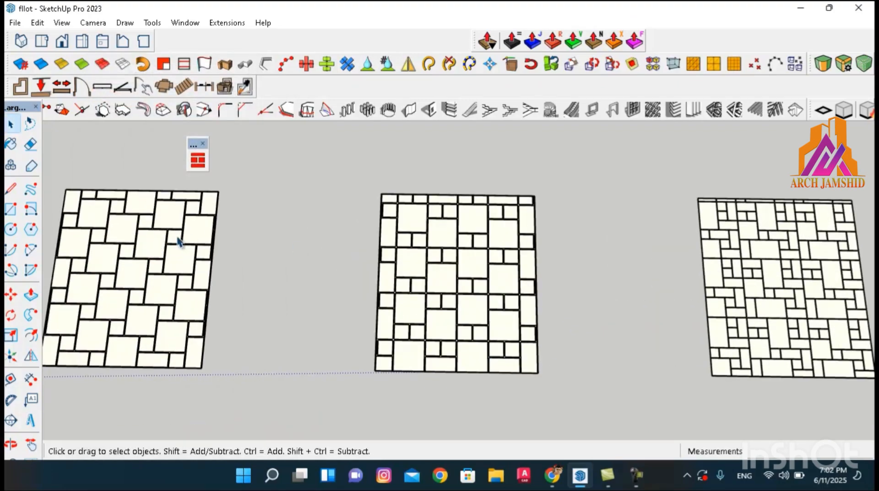
{"action": "scroll", "coordinate": [182, 255], "scroll_direction": "down", "scroll_amount": 1}
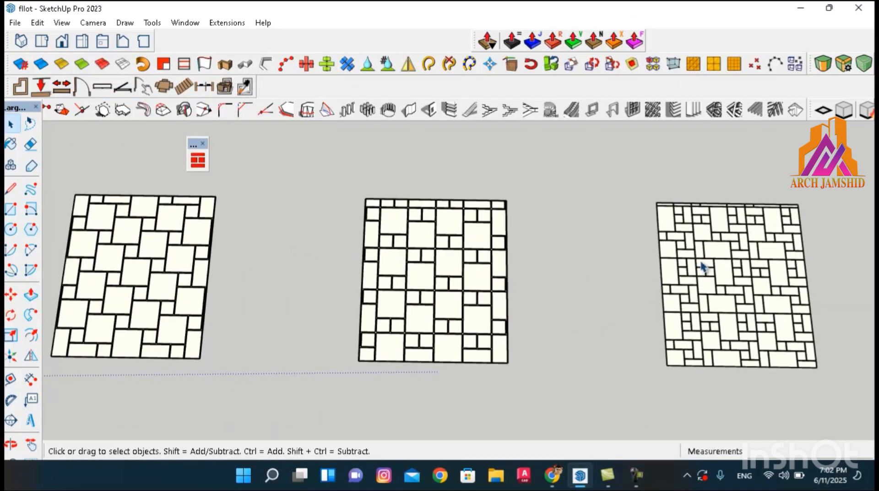
{"action": "scroll", "coordinate": [773, 245], "scroll_direction": "up", "scroll_amount": 3}
{"action": "left_click", "coordinate": [747, 261]}
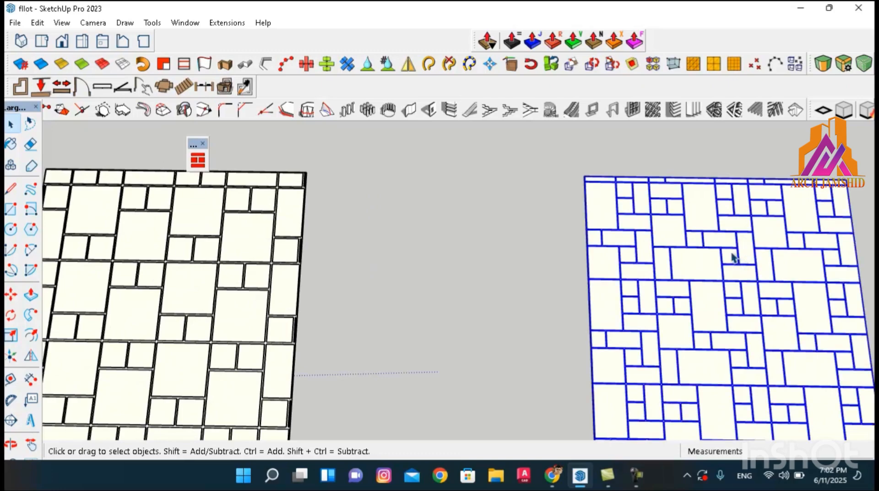
Generate a Hexagons floor with 300 mm side length on the blank face next to the HopScotch3 floor
{"action": "scroll", "coordinate": [326, 250], "scroll_direction": "down", "scroll_amount": 7}
{"action": "left_click", "coordinate": [587, 326]}
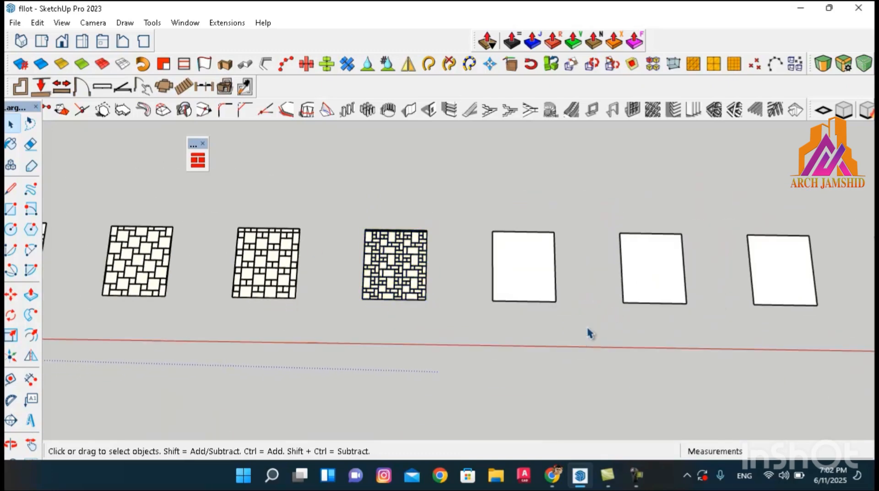
{"action": "left_click", "coordinate": [492, 260]}
{"action": "scroll", "coordinate": [570, 258], "scroll_direction": "up", "scroll_amount": 2}
{"action": "left_click", "coordinate": [529, 269]}
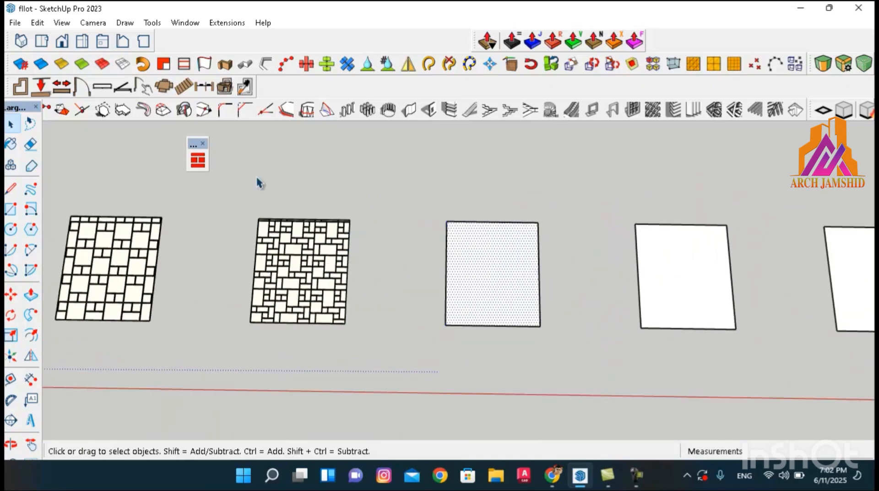
{"action": "left_click", "coordinate": [198, 160]}
{"action": "left_click", "coordinate": [184, 100]}
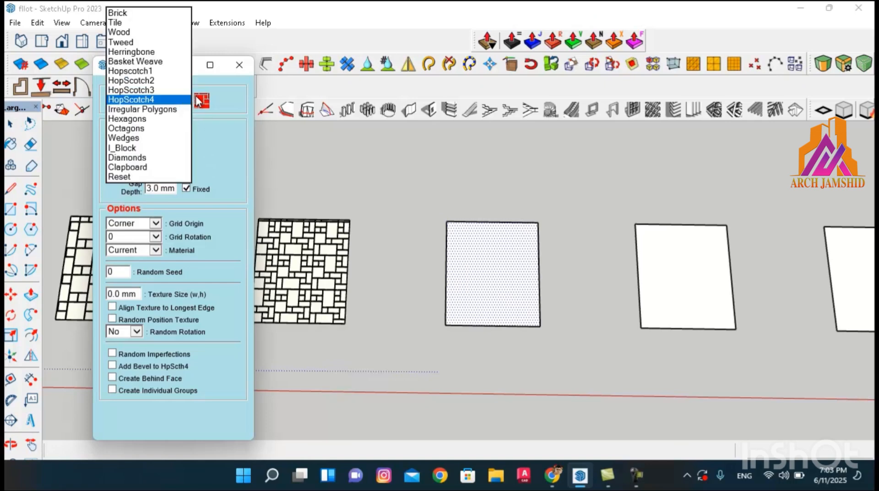
{"action": "left_click", "coordinate": [151, 115]}
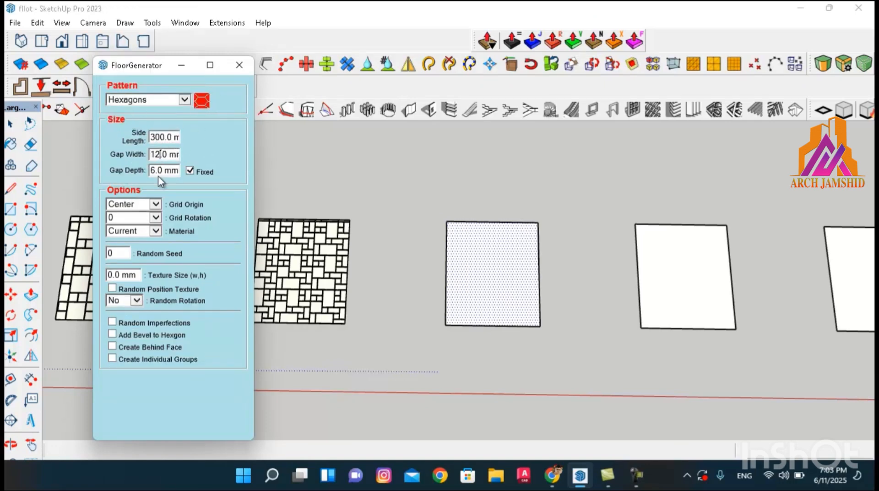
{"action": "left_click", "coordinate": [484, 278]}
Examine the hexagon tiles and the gaps between them up close from a low angle
{"action": "scroll", "coordinate": [485, 279], "scroll_direction": "up", "scroll_amount": 5}
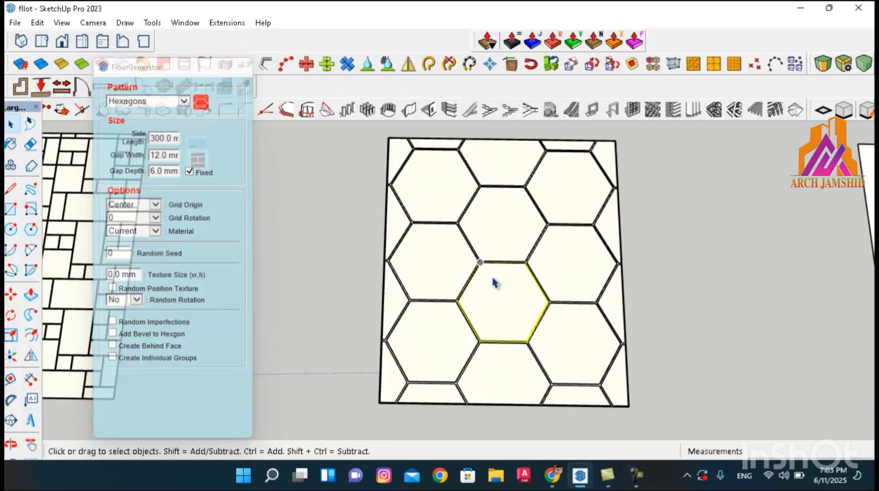
{"action": "scroll", "coordinate": [558, 315], "scroll_direction": "up", "scroll_amount": 4}
{"action": "middle_click_drag", "start_coordinate": [558, 315], "coordinate": [542, 98]}
{"action": "scroll", "coordinate": [433, 197], "scroll_direction": "up", "scroll_amount": 4}
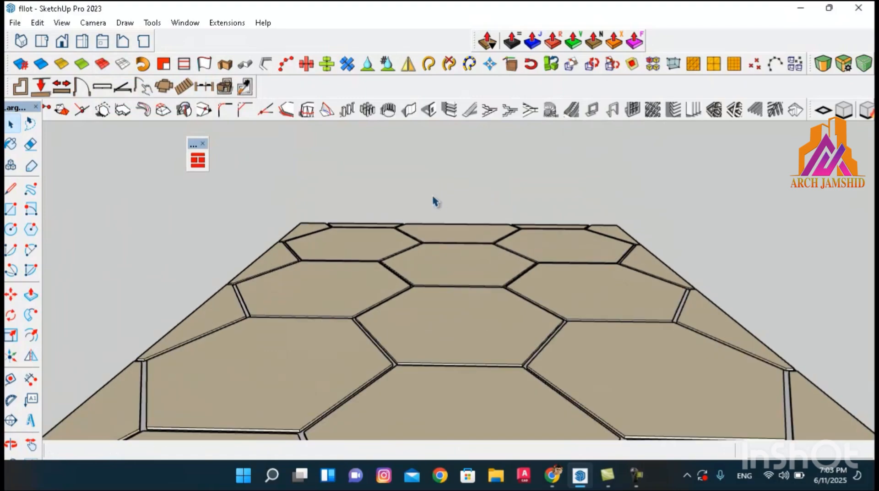
{"action": "middle_click_drag", "start_coordinate": [433, 201], "coordinate": [421, 218]}
{"action": "scroll", "coordinate": [378, 235], "scroll_direction": "down", "scroll_amount": 8}
Generate a second Hexagons floor on the next blank face with the side length set to 500 mm
{"action": "middle_click_drag", "start_coordinate": [318, 172], "coordinate": [367, 261]}
{"action": "scroll", "coordinate": [516, 338], "scroll_direction": "up", "scroll_amount": 3}
{"action": "left_click", "coordinate": [518, 323]}
{"action": "left_click", "coordinate": [198, 159]}
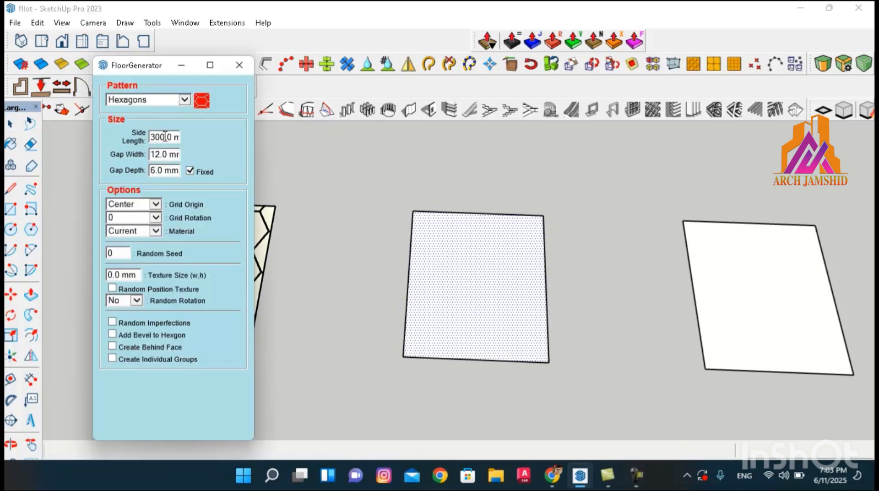
{"action": "left_click_drag", "start_coordinate": [164, 136], "coordinate": [147, 146]}
{"action": "type", "text": "500"}
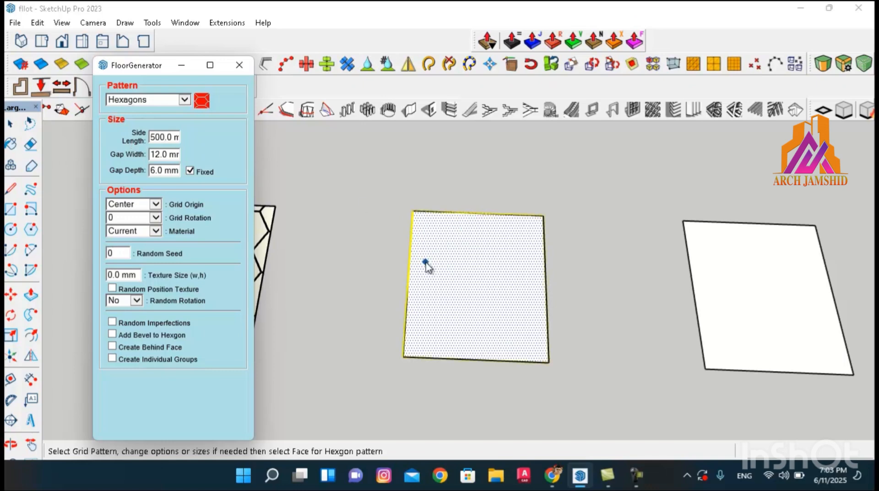
{"action": "left_click", "coordinate": [425, 261]}
{"action": "scroll", "coordinate": [476, 322], "scroll_direction": "down", "scroll_amount": 2}
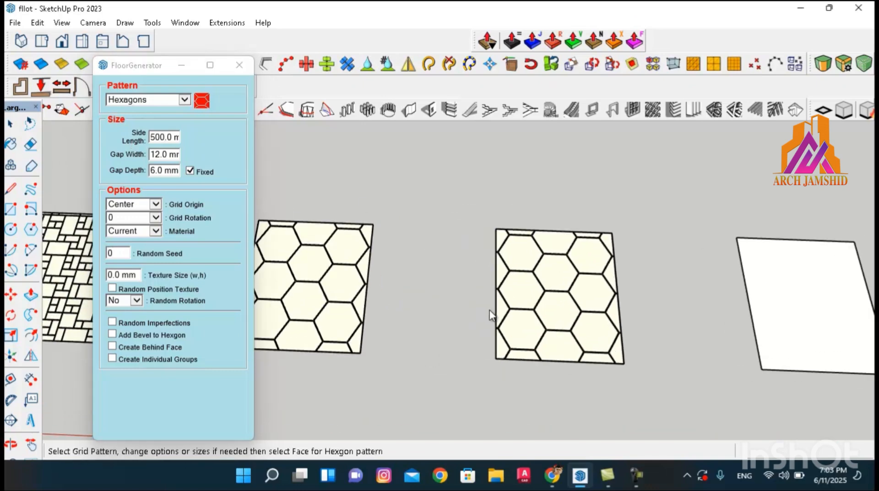
{"action": "key", "text": "space"}
Generate an Octagons floor with 300 mm side length on the blank face beside the second hexagon floor
{"action": "scroll", "coordinate": [508, 311], "scroll_direction": "up", "scroll_amount": 1}
{"action": "scroll", "coordinate": [459, 313], "scroll_direction": "down", "scroll_amount": 1}
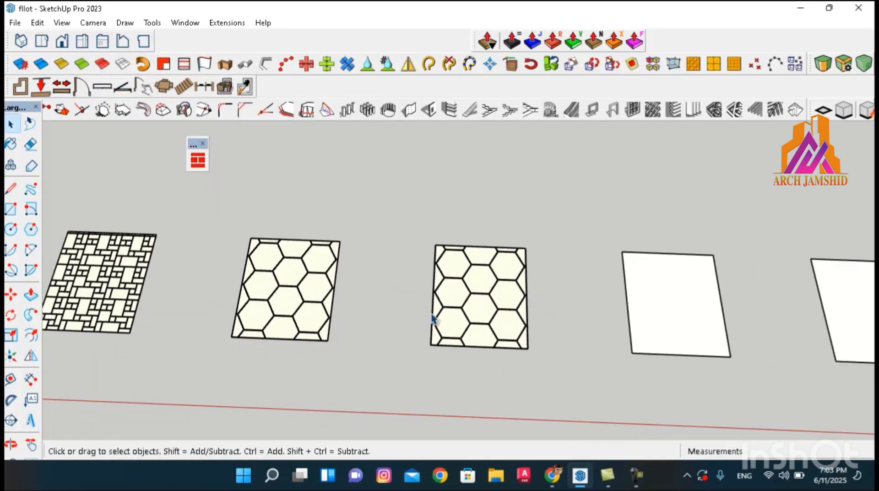
{"action": "scroll", "coordinate": [432, 317], "scroll_direction": "down", "scroll_amount": 2}
{"action": "scroll", "coordinate": [602, 310], "scroll_direction": "up", "scroll_amount": 2}
{"action": "left_click", "coordinate": [471, 304]}
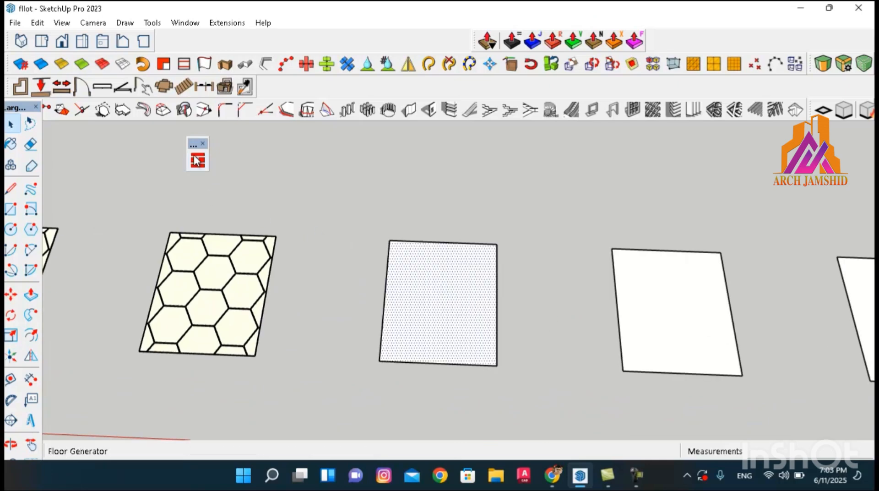
{"action": "left_click", "coordinate": [197, 159]}
{"action": "left_click", "coordinate": [184, 99]}
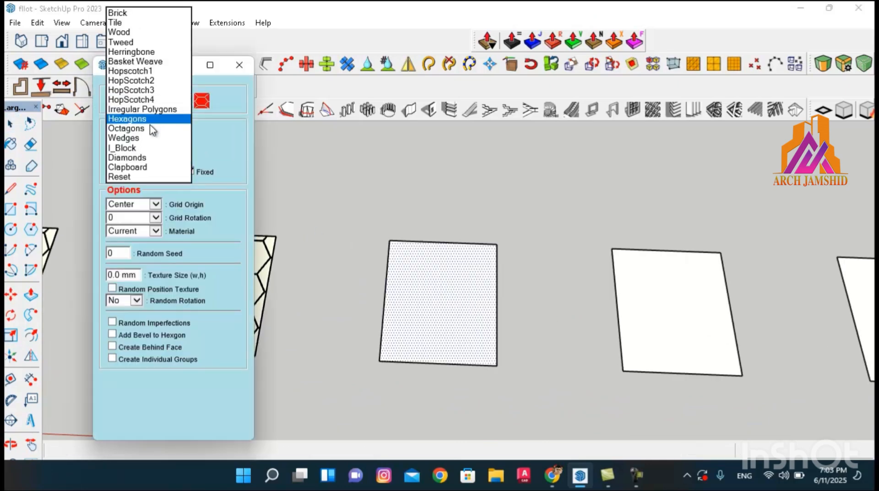
{"action": "left_click", "coordinate": [122, 126]}
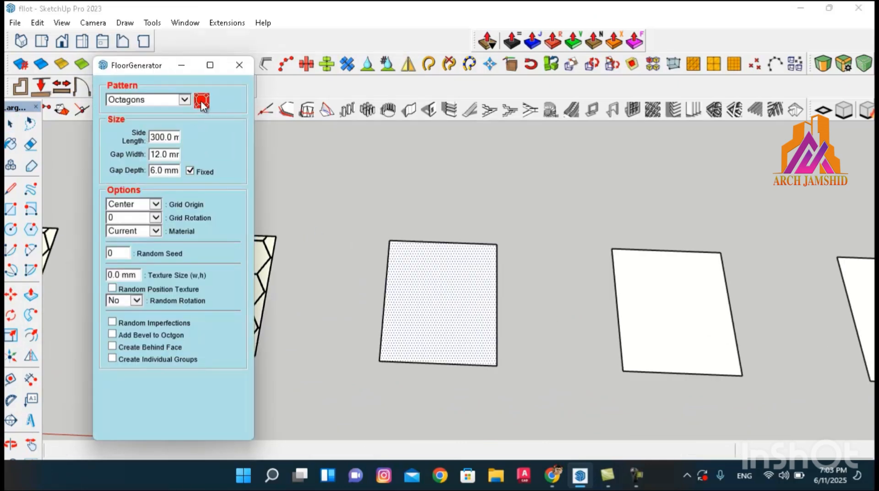
{"action": "left_click", "coordinate": [429, 314]}
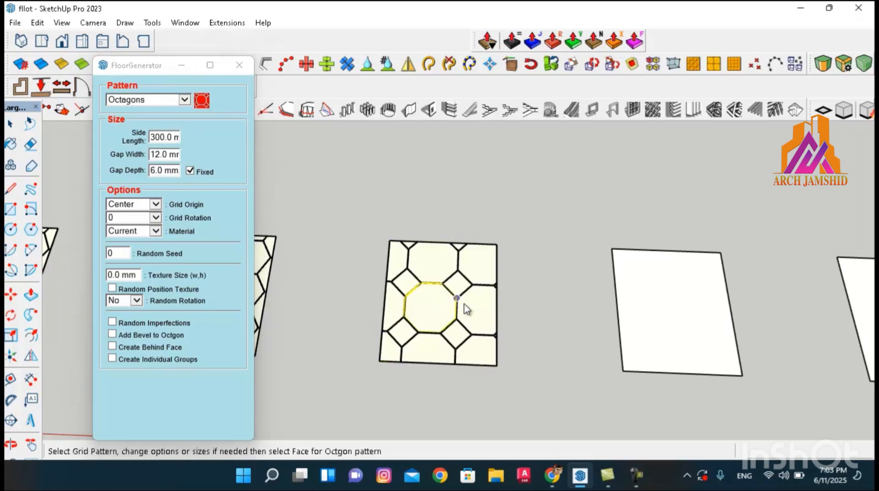
{"action": "scroll", "coordinate": [441, 324], "scroll_direction": "down", "scroll_amount": 2}
{"action": "scroll", "coordinate": [442, 323], "scroll_direction": "up", "scroll_amount": 2}
{"action": "scroll", "coordinate": [518, 315], "scroll_direction": "up", "scroll_amount": 1}
{"action": "scroll", "coordinate": [621, 374], "scroll_direction": "down", "scroll_amount": 1}
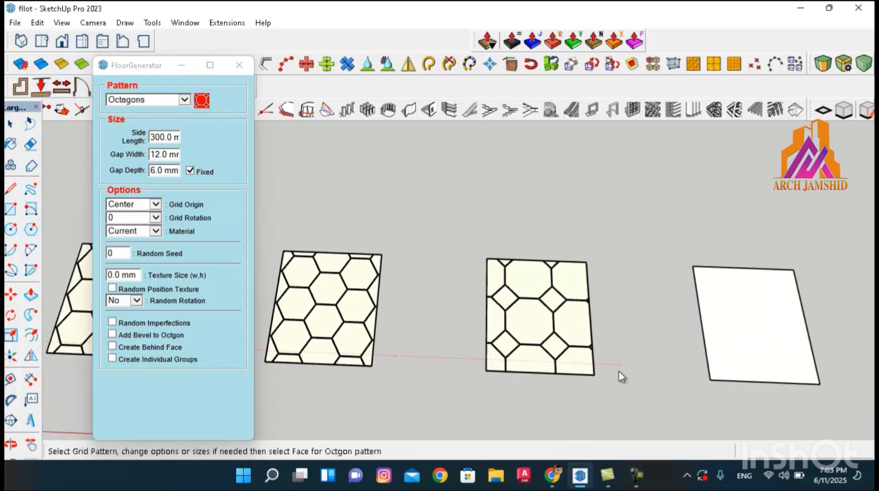
{"action": "key", "text": "space"}
Scale the blank face beside the octagon floor uniformly by about 1.85 and move it slightly away from the next blank face
{"action": "scroll", "coordinate": [500, 338], "scroll_direction": "down", "scroll_amount": 3}
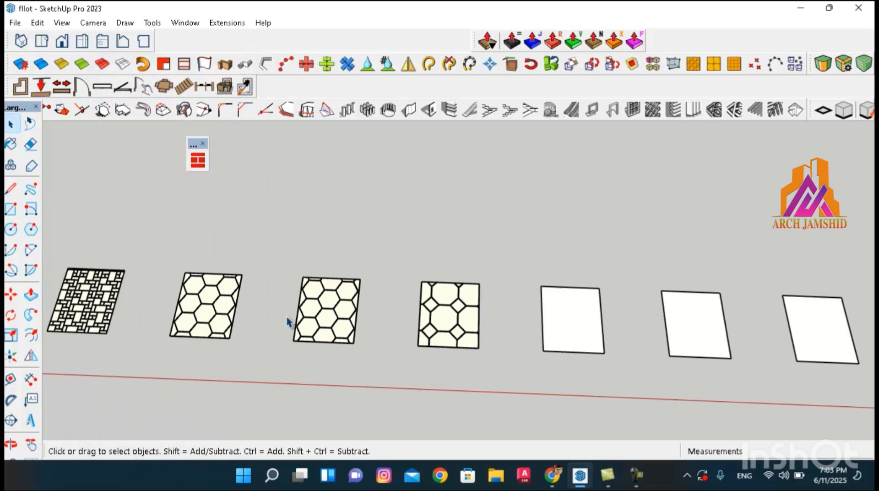
{"action": "scroll", "coordinate": [223, 334], "scroll_direction": "down", "scroll_amount": 2}
{"action": "left_click", "coordinate": [485, 316]}
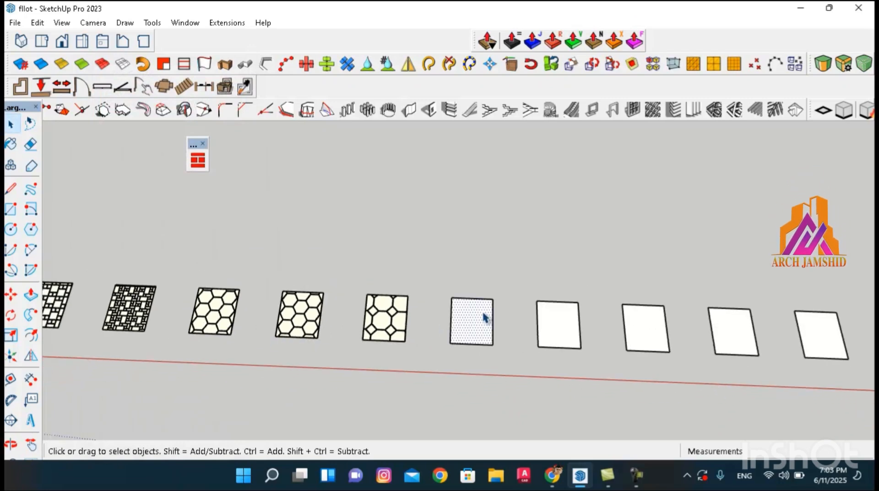
{"action": "key", "text": "s"}
{"action": "left_click", "coordinate": [493, 299]}
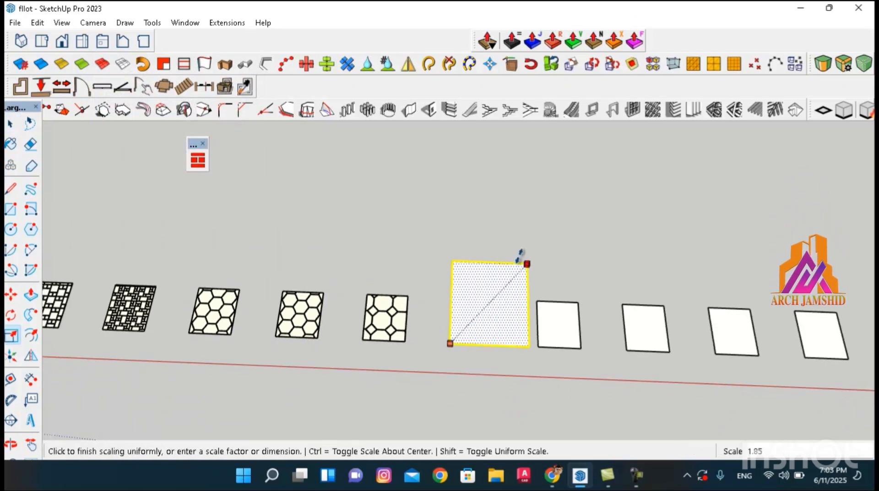
{"action": "left_click", "coordinate": [526, 262]}
{"action": "key", "text": "space"}
{"action": "key", "text": "m"}
{"action": "left_click", "coordinate": [486, 298]}
{"action": "left_click", "coordinate": [476, 298]}
{"action": "key", "text": "space"}
{"action": "scroll", "coordinate": [485, 304], "scroll_direction": "up", "scroll_amount": 3}
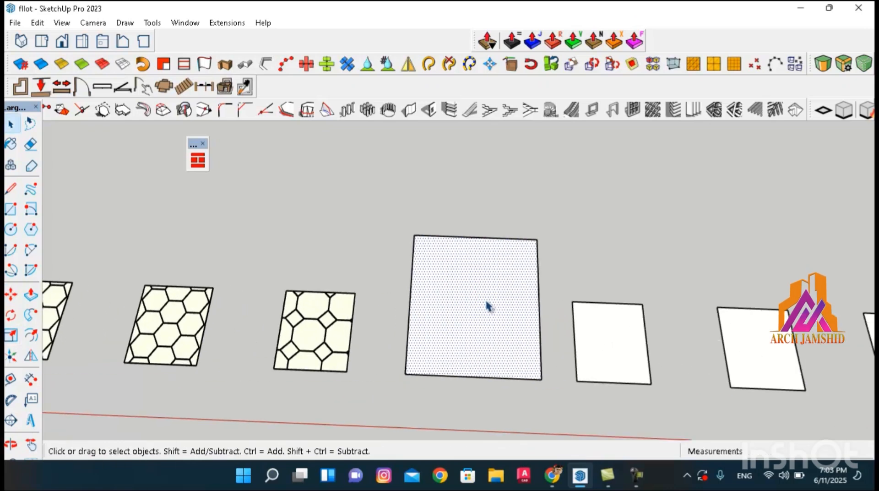
Generate an Octagons floor with 12 mm gap width and 6 mm gap depth on the enlarged face
{"action": "left_click", "coordinate": [197, 160]}
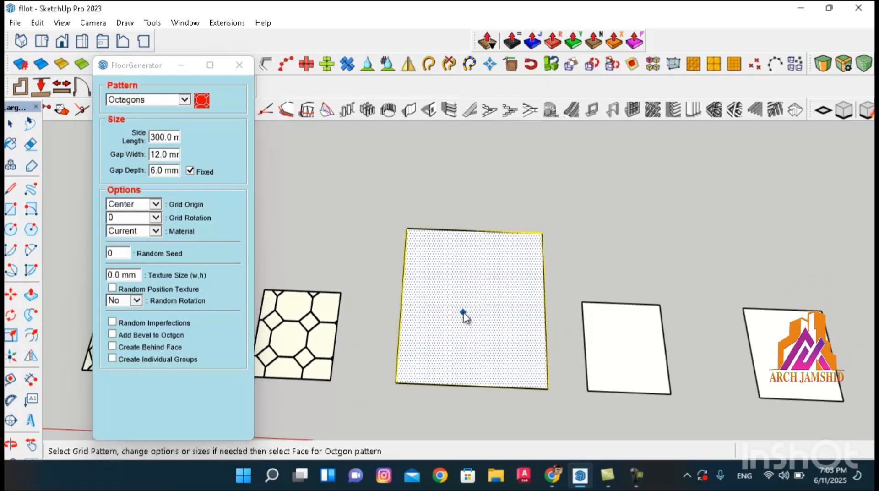
{"action": "left_click", "coordinate": [465, 312]}
{"action": "key", "text": "space"}
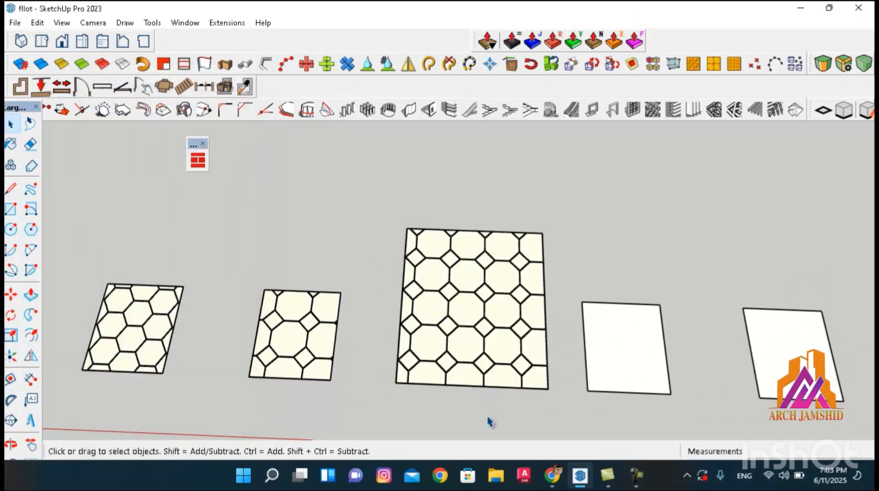
Examine the width and depth of the gaps between the octagon tiles on the enlarged floor
{"action": "scroll", "coordinate": [483, 389], "scroll_direction": "up", "scroll_amount": 4}
{"action": "middle_click_drag", "start_coordinate": [475, 359], "coordinate": [508, 446]}
{"action": "scroll", "coordinate": [501, 361], "scroll_direction": "up", "scroll_amount": 4}
{"action": "middle_click_drag", "start_coordinate": [501, 362], "coordinate": [602, 271]}
{"action": "scroll", "coordinate": [543, 282], "scroll_direction": "up", "scroll_amount": 2}
{"action": "scroll", "coordinate": [543, 282], "scroll_direction": "up", "scroll_amount": 6}
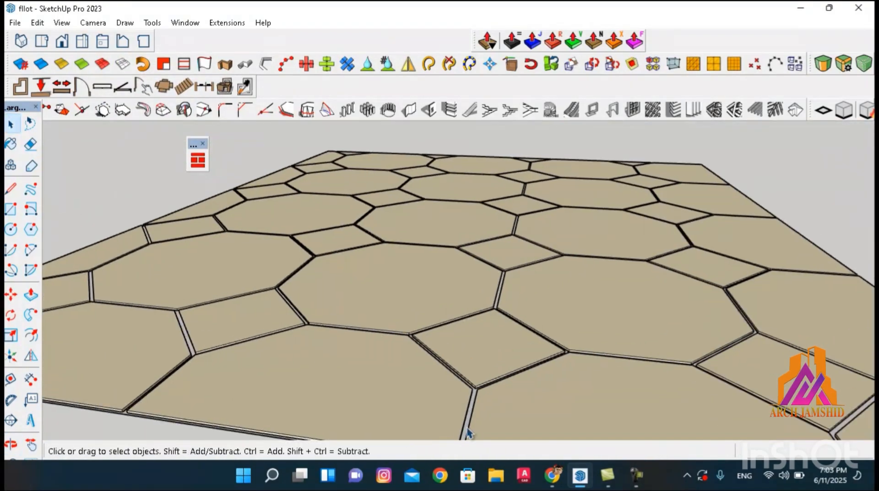
{"action": "middle_click_drag", "start_coordinate": [479, 313], "coordinate": [515, 198]}
{"action": "scroll", "coordinate": [515, 392], "scroll_direction": "up", "scroll_amount": 5}
{"action": "scroll", "coordinate": [514, 393], "scroll_direction": "down", "scroll_amount": 10}
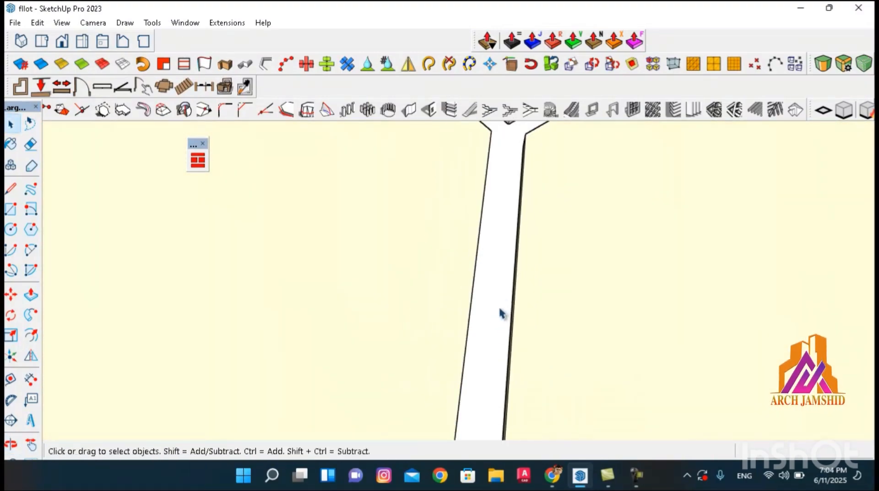
{"action": "middle_click_drag", "start_coordinate": [481, 400], "coordinate": [501, 396]}
{"action": "scroll", "coordinate": [500, 396], "scroll_direction": "up", "scroll_amount": 3}
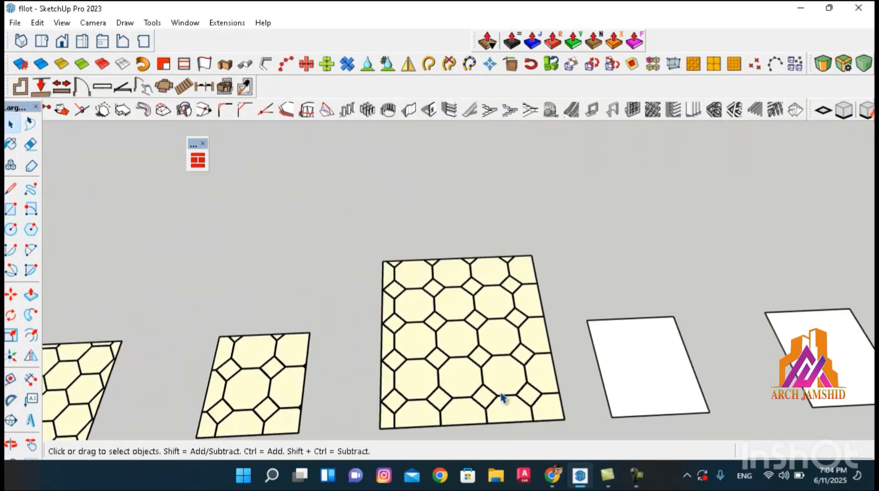
Delete the enlarged octagon floor and regenerate it on the same face with 5 mm gap width and 2 mm gap depth
{"action": "left_click", "coordinate": [502, 394]}
{"action": "key", "text": "Delete"}
{"action": "left_click", "coordinate": [506, 372]}
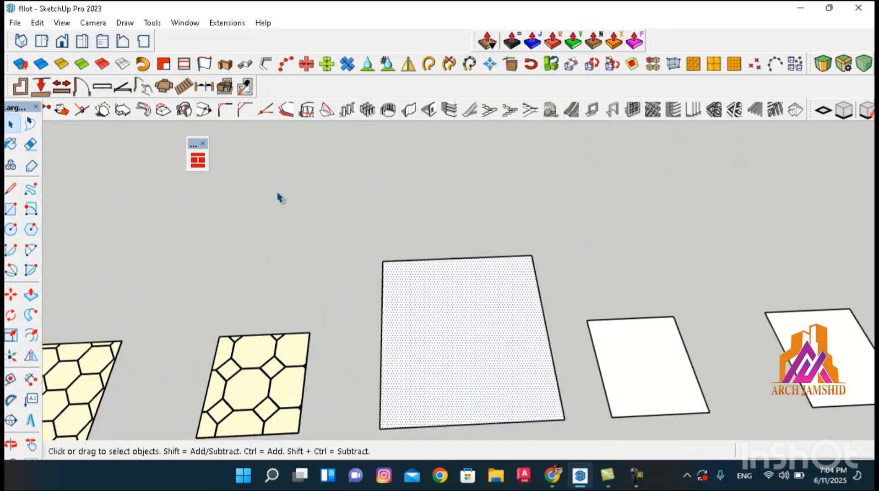
{"action": "left_click", "coordinate": [201, 160]}
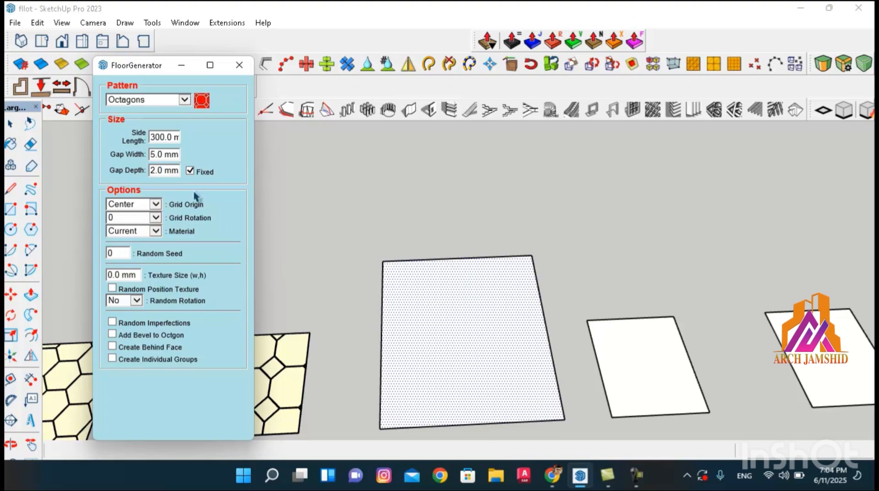
{"action": "left_click", "coordinate": [463, 395]}
Inspect the narrower gaps of the regenerated octagon floor at a tile corner and along the floor's edge
{"action": "scroll", "coordinate": [515, 422], "scroll_direction": "up", "scroll_amount": 8}
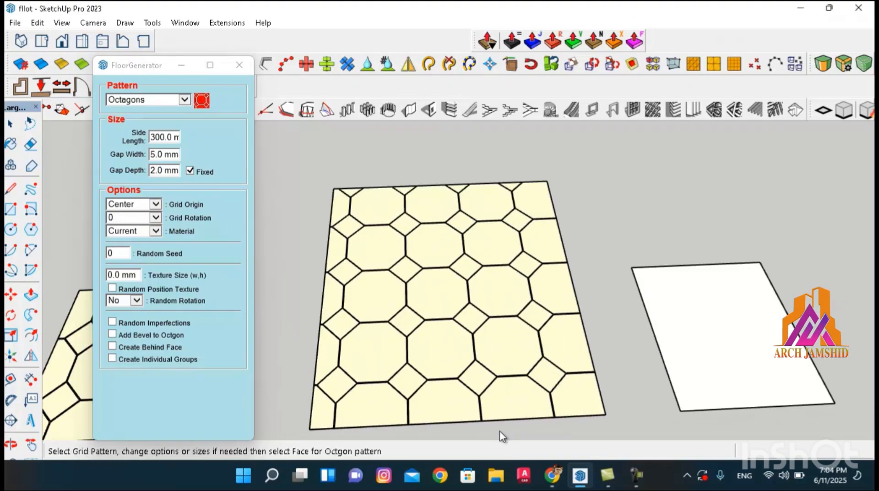
{"action": "scroll", "coordinate": [469, 356], "scroll_direction": "up", "scroll_amount": 4}
{"action": "middle_click_drag", "start_coordinate": [447, 391], "coordinate": [333, 302]}
{"action": "key", "text": "space"}
{"action": "scroll", "coordinate": [394, 298], "scroll_direction": "down", "scroll_amount": 6}
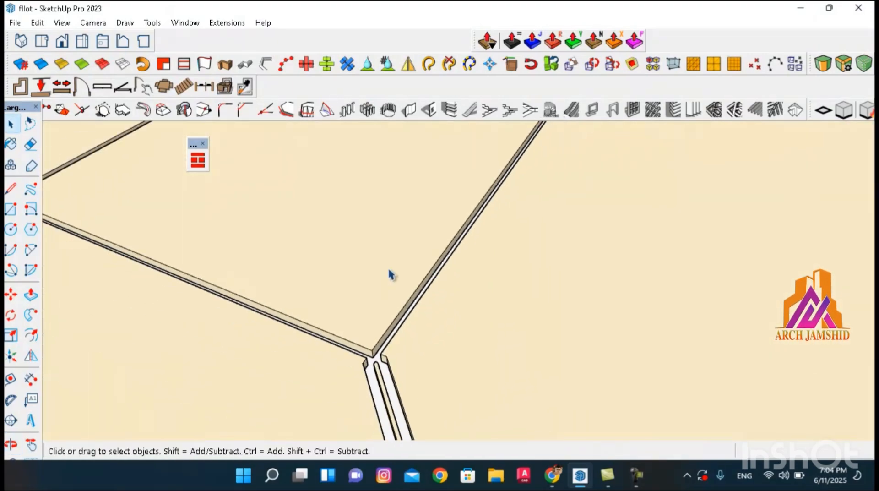
{"action": "scroll", "coordinate": [407, 412], "scroll_direction": "up", "scroll_amount": 4}
{"action": "scroll", "coordinate": [399, 420], "scroll_direction": "up", "scroll_amount": 2}
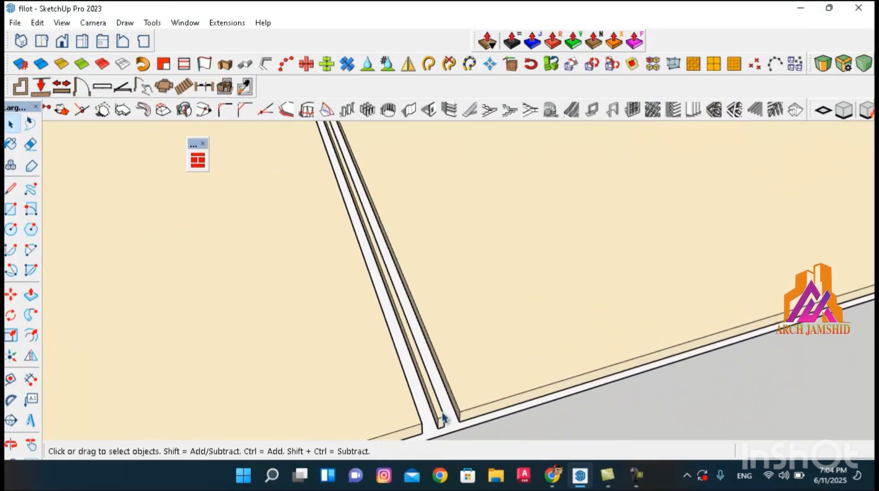
{"action": "middle_click_drag", "start_coordinate": [399, 420], "coordinate": [422, 400]}
{"action": "scroll", "coordinate": [400, 378], "scroll_direction": "down", "scroll_amount": 4}
Generate a Wedges floor with 150 mm length, 50 mm width and 6 mm gaps on the blank face beside the enlarged octagon floor
{"action": "scroll", "coordinate": [366, 407], "scroll_direction": "down", "scroll_amount": 10}
{"action": "scroll", "coordinate": [402, 344], "scroll_direction": "up", "scroll_amount": 4}
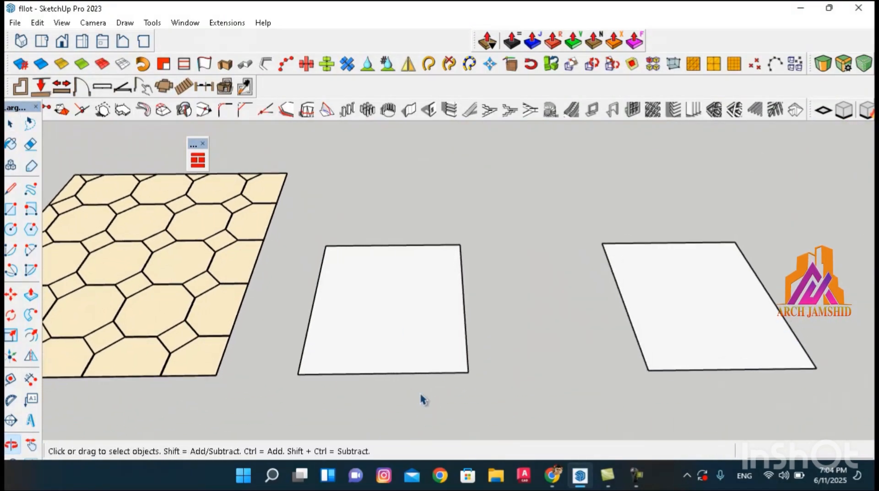
{"action": "left_click", "coordinate": [389, 329]}
{"action": "left_click", "coordinate": [204, 161]}
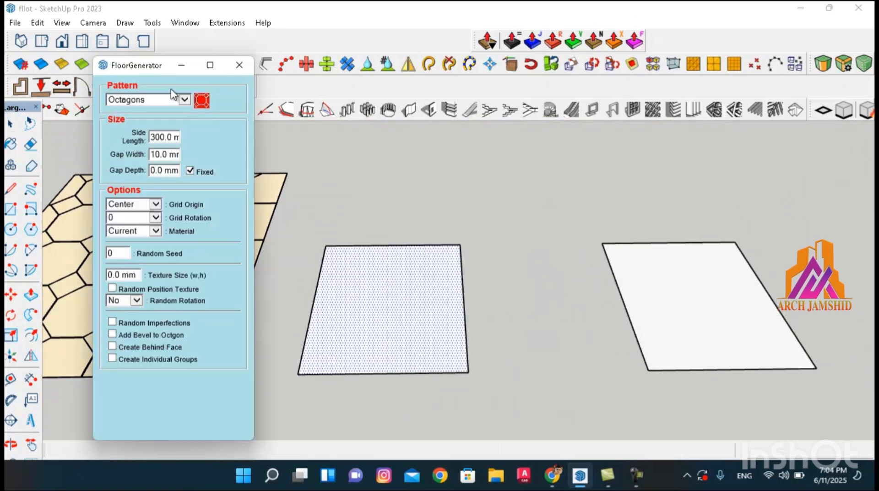
{"action": "left_click", "coordinate": [185, 100]}
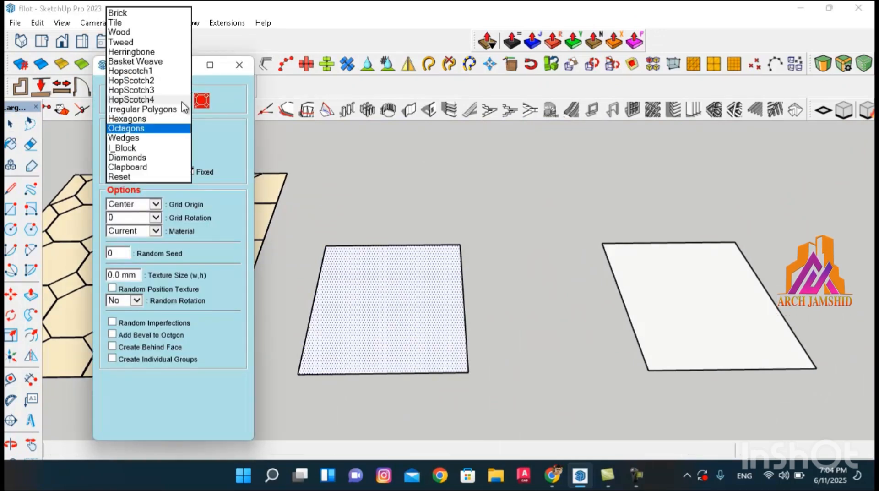
{"action": "left_click", "coordinate": [135, 138]}
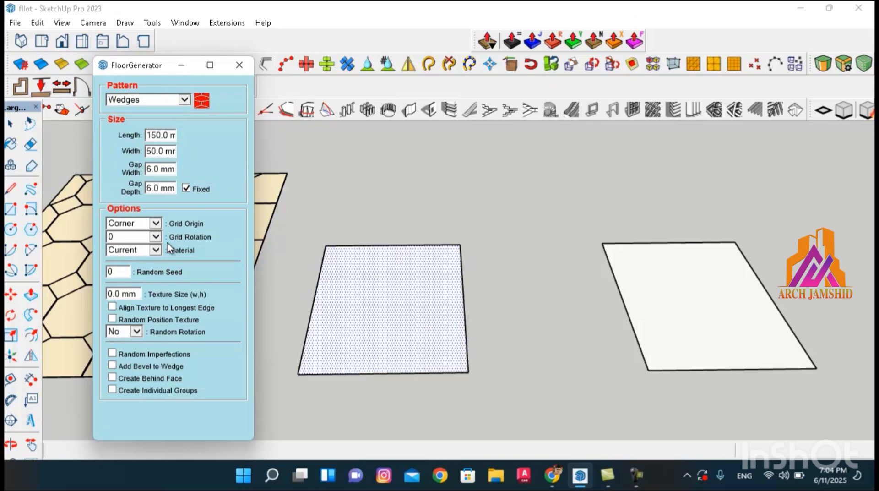
{"action": "left_click", "coordinate": [364, 307]}
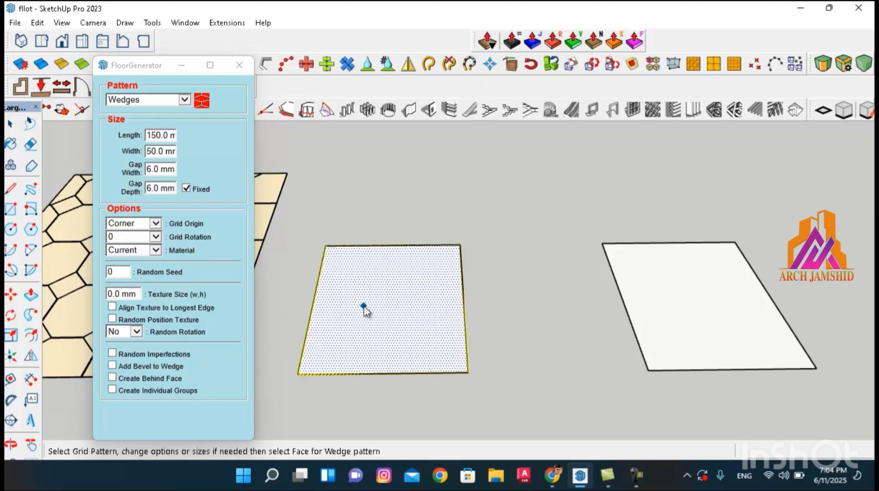
{"action": "left_click", "coordinate": [365, 307]}
{"action": "key", "text": "space"}
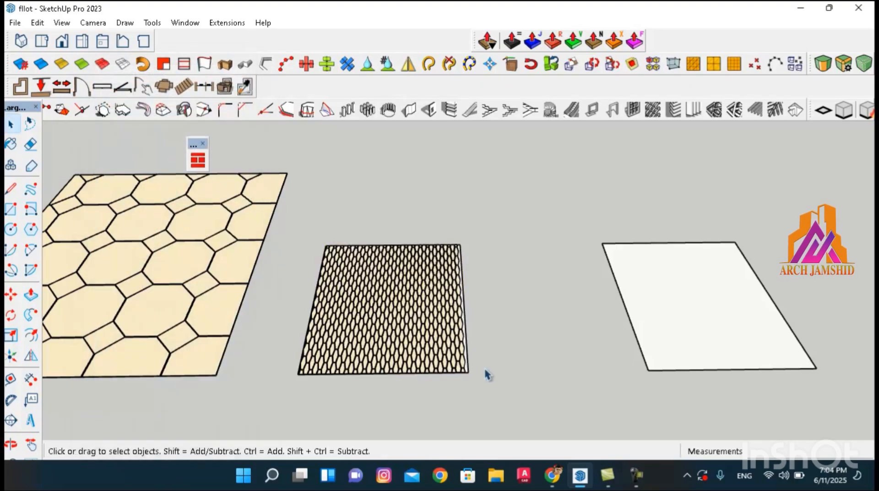
Generate an I_Block floor with 200 mm length, 100 mm width, 12 mm gap width and 6 mm gap depth on the blank face beside the Wedges floor
{"action": "scroll", "coordinate": [440, 364], "scroll_direction": "up", "scroll_amount": 5}
{"action": "scroll", "coordinate": [273, 286], "scroll_direction": "up", "scroll_amount": 4}
{"action": "middle_click_drag", "start_coordinate": [274, 287], "coordinate": [291, 325]}
{"action": "scroll", "coordinate": [291, 326], "scroll_direction": "down", "scroll_amount": 5}
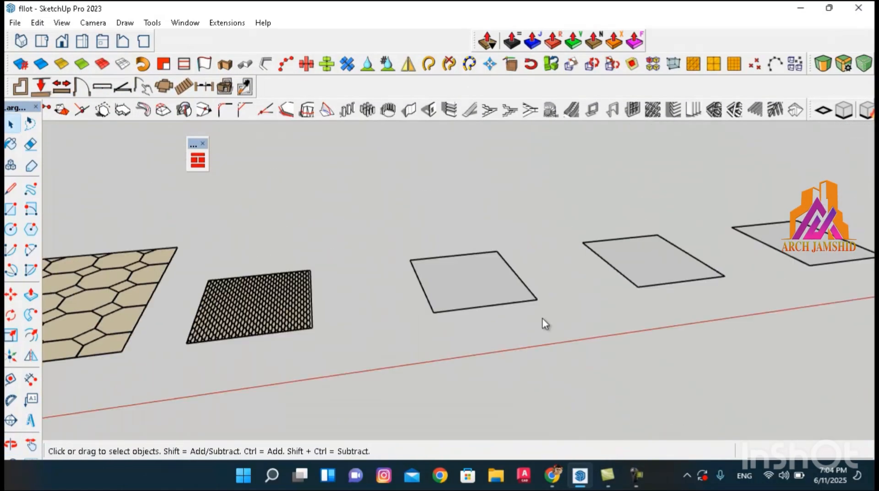
{"action": "middle_click_drag", "start_coordinate": [544, 319], "coordinate": [462, 346]}
{"action": "scroll", "coordinate": [509, 345], "scroll_direction": "up", "scroll_amount": 4}
{"action": "left_click", "coordinate": [426, 316]}
{"action": "left_click", "coordinate": [197, 163]}
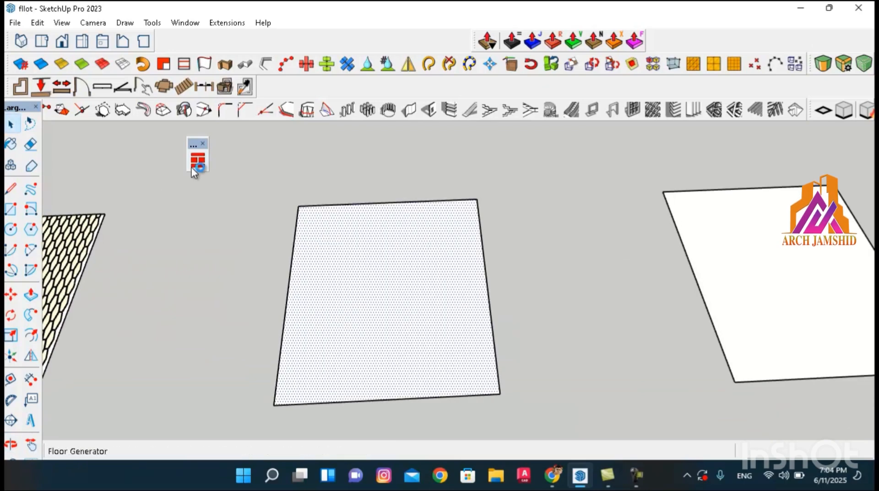
{"action": "left_click", "coordinate": [184, 100]}
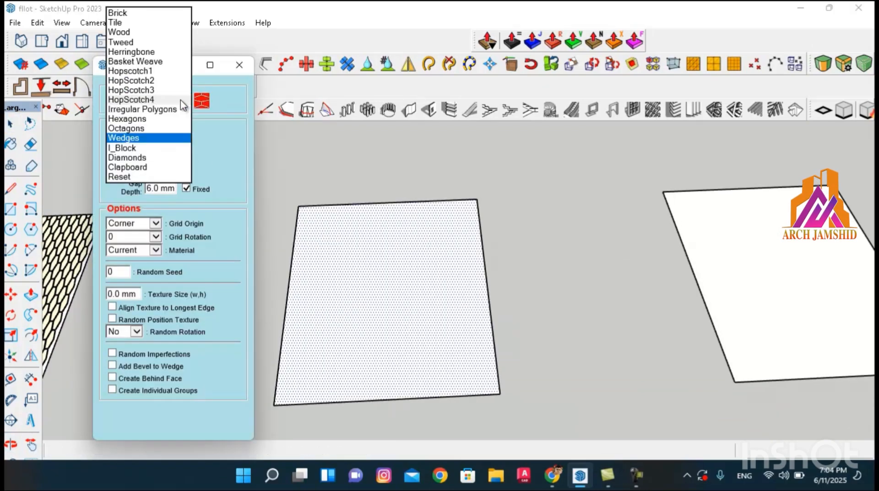
{"action": "left_click", "coordinate": [145, 149]}
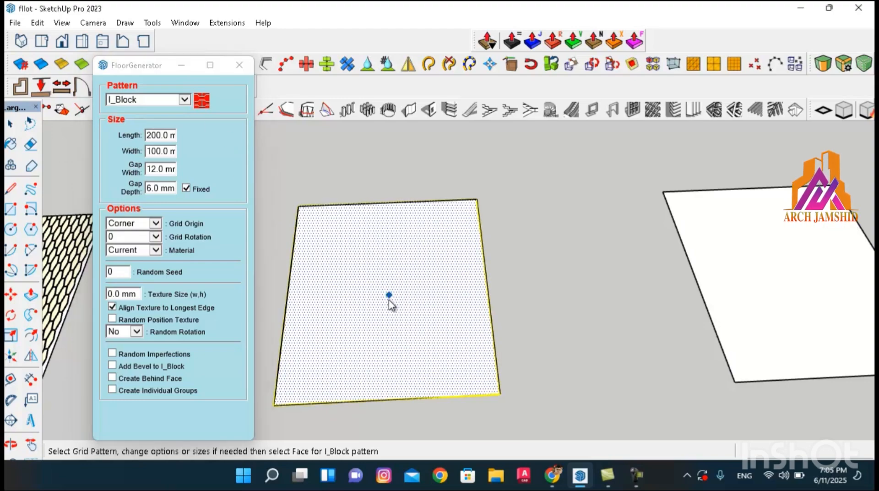
{"action": "left_click", "coordinate": [389, 302]}
{"action": "scroll", "coordinate": [387, 329], "scroll_direction": "up", "scroll_amount": 3}
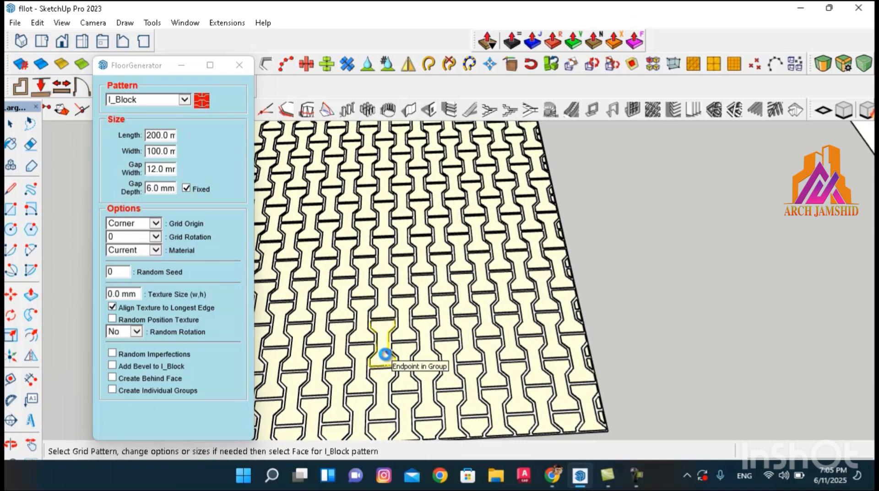
{"action": "key", "text": "space"}
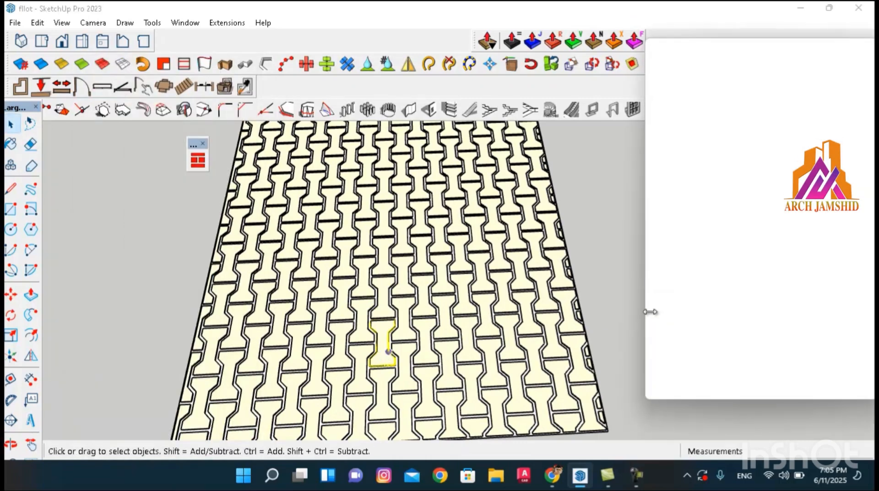
Select all the tile geometry inside the I_Block floor group and paint it with the brown material Color C07
{"action": "scroll", "coordinate": [474, 237], "scroll_direction": "down", "scroll_amount": 3}
{"action": "scroll", "coordinate": [579, 312], "scroll_direction": "up", "scroll_amount": 2}
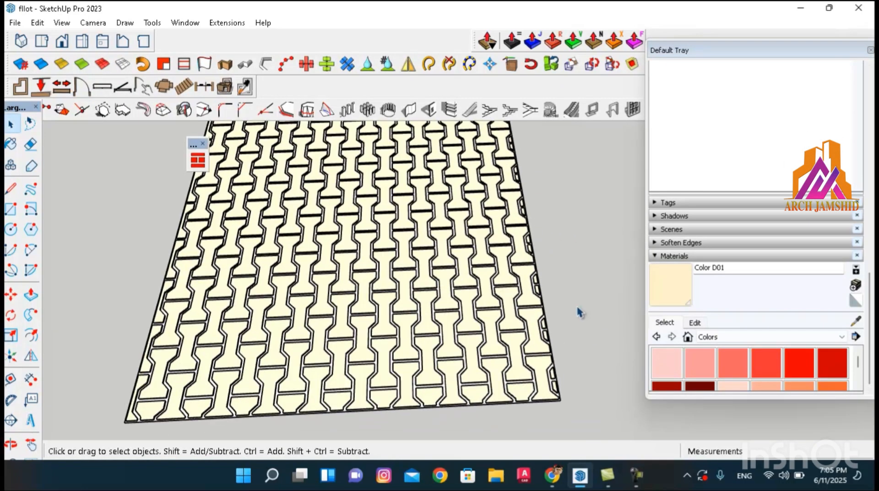
{"action": "triple_click", "coordinate": [360, 279]}
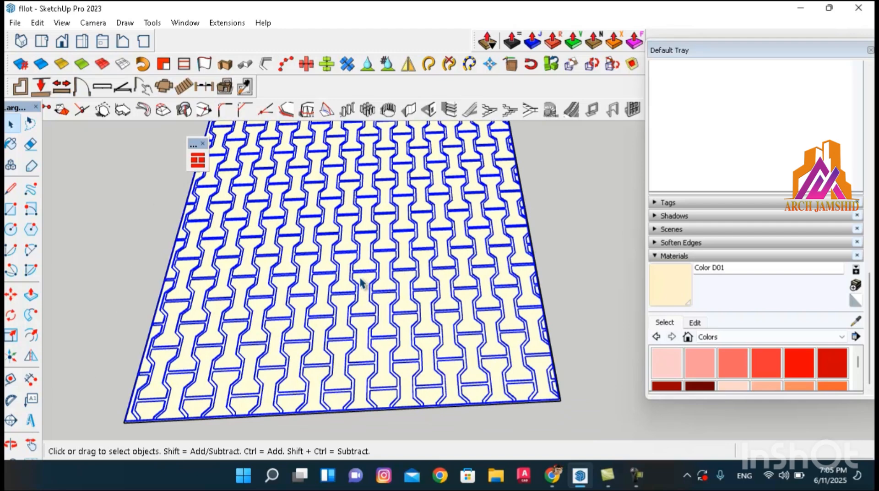
{"action": "double_click", "coordinate": [360, 279]}
{"action": "triple_click", "coordinate": [361, 279]}
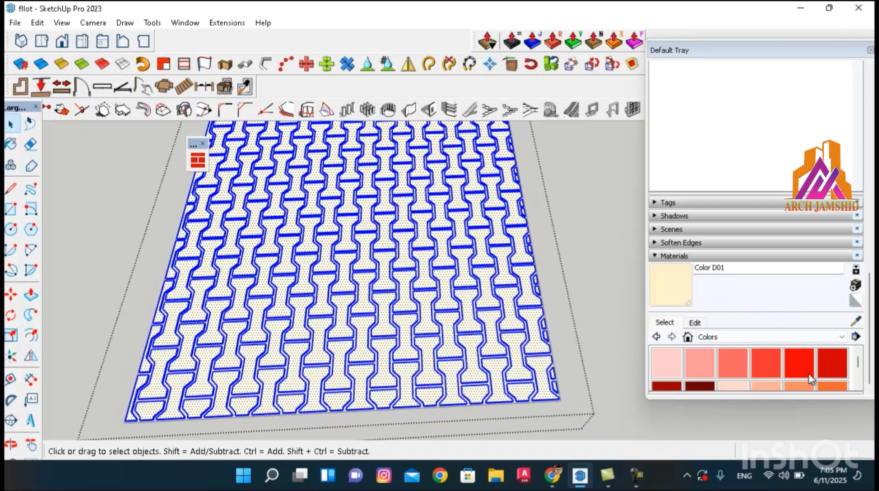
{"action": "scroll", "coordinate": [810, 375], "scroll_direction": "down", "scroll_amount": 2}
{"action": "scroll", "coordinate": [810, 366], "scroll_direction": "down", "scroll_amount": 1}
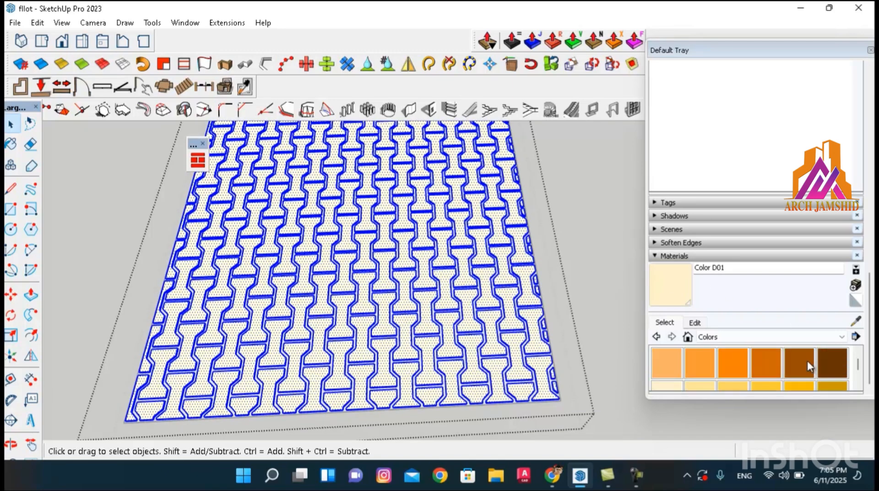
{"action": "left_click", "coordinate": [794, 374]}
{"action": "left_click", "coordinate": [421, 294]}
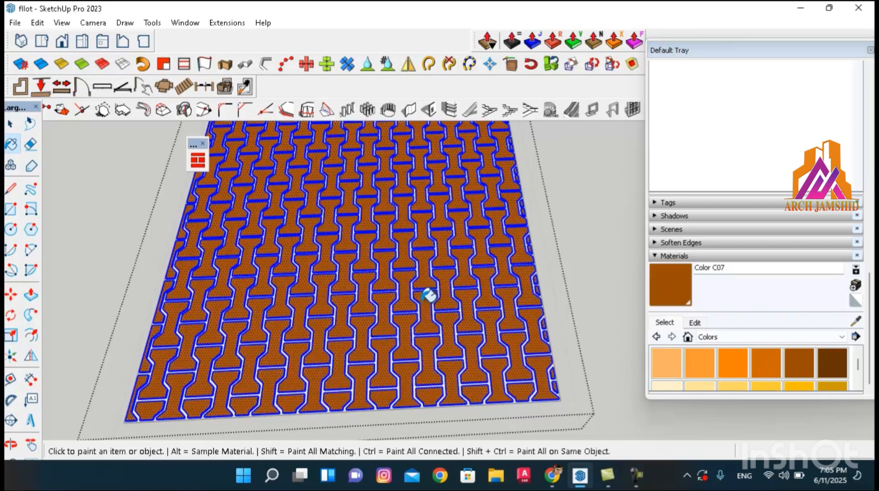
{"action": "scroll", "coordinate": [535, 336], "scroll_direction": "up", "scroll_amount": 3}
{"action": "key", "text": "space"}
{"action": "left_click", "coordinate": [639, 211]}
Inspect the brown I_Block tiles and their gaps up close, at a low angle and across the whole floor
{"action": "scroll", "coordinate": [295, 295], "scroll_direction": "up", "scroll_amount": 3}
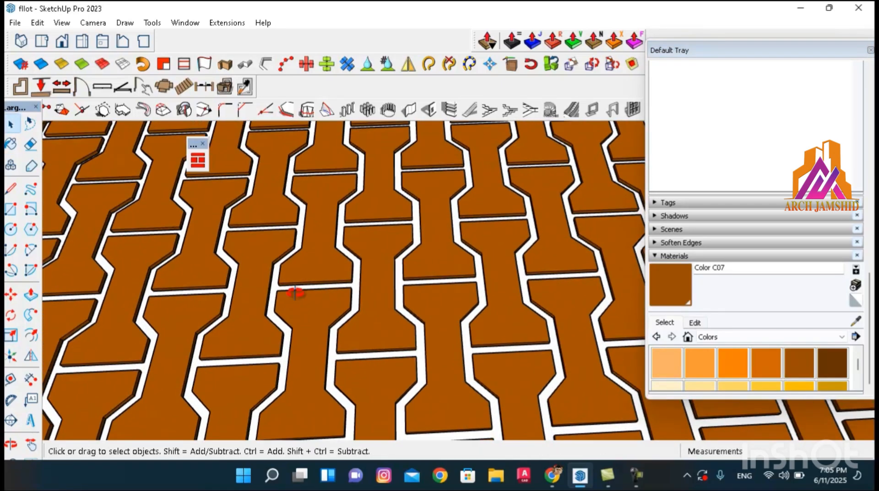
{"action": "middle_click_drag", "start_coordinate": [290, 290], "coordinate": [322, 206]}
{"action": "scroll", "coordinate": [576, 292], "scroll_direction": "down", "scroll_amount": 3}
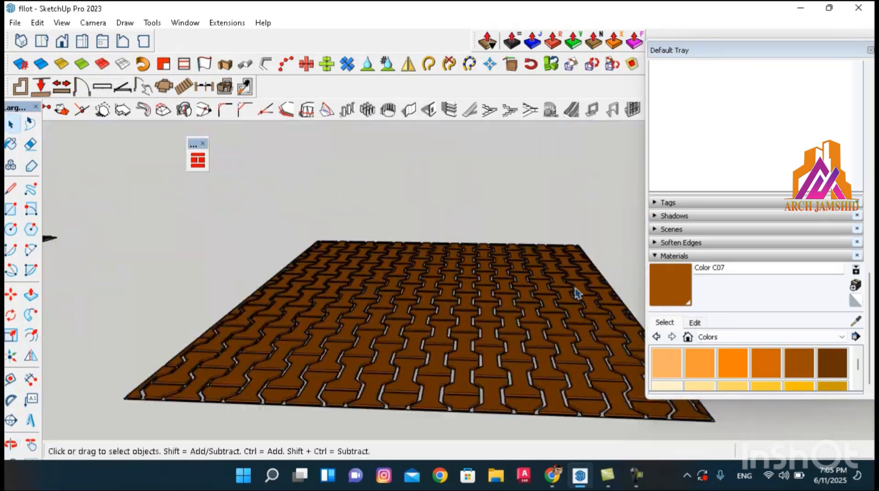
{"action": "middle_click_drag", "start_coordinate": [382, 311], "coordinate": [274, 300]}
{"action": "scroll", "coordinate": [473, 288], "scroll_direction": "up", "scroll_amount": 2}
{"action": "middle_click_drag", "start_coordinate": [472, 294], "coordinate": [512, 351]}
{"action": "scroll", "coordinate": [511, 351], "scroll_direction": "down", "scroll_amount": 4}
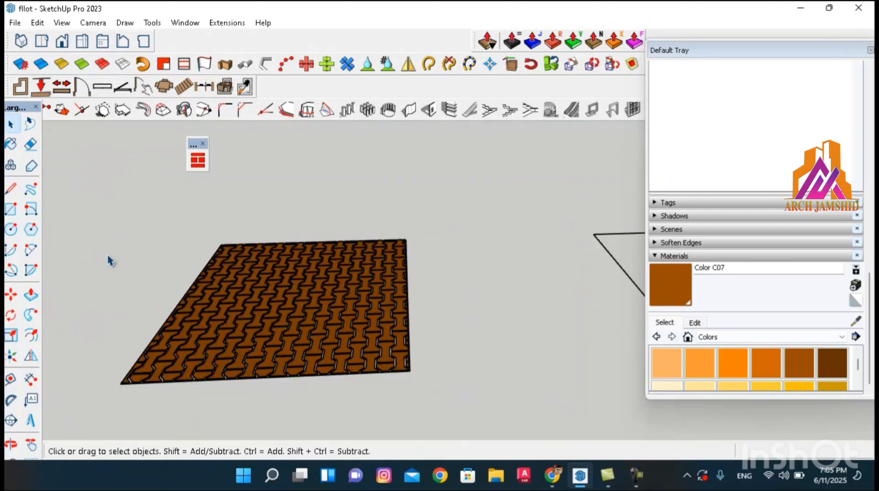
Generate a Diamonds floor with 300 mm side length, 12 mm gap width and 6 mm gap depth on the blank face beside the I_Block floor
{"action": "scroll", "coordinate": [108, 259], "scroll_direction": "down", "scroll_amount": 2}
{"action": "middle_click_drag", "start_coordinate": [320, 320], "coordinate": [342, 400]}
{"action": "scroll", "coordinate": [193, 298], "scroll_direction": "down", "scroll_amount": 3}
{"action": "middle_click_drag", "start_coordinate": [298, 293], "coordinate": [400, 314]}
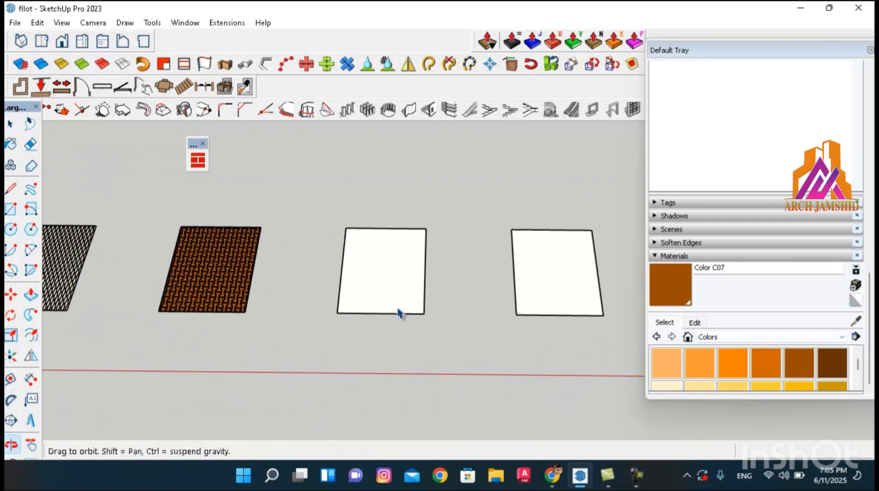
{"action": "scroll", "coordinate": [398, 267], "scroll_direction": "up", "scroll_amount": 4}
{"action": "left_click", "coordinate": [402, 261]}
{"action": "left_click", "coordinate": [199, 160]}
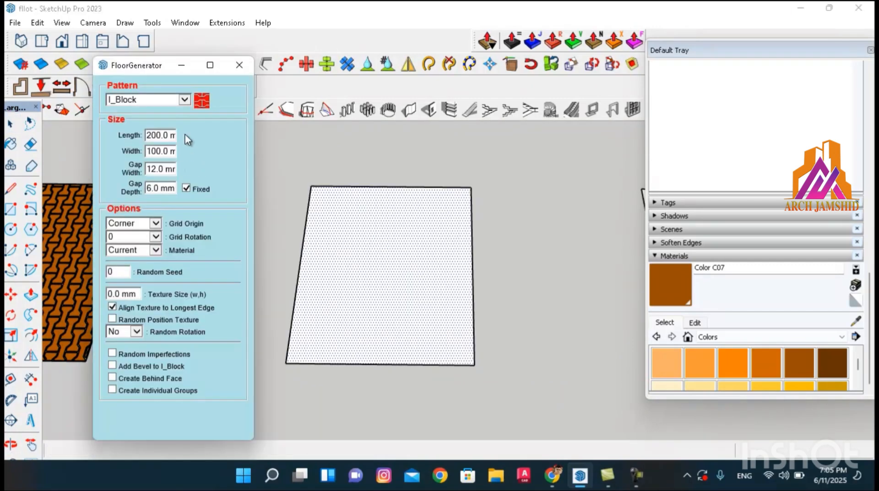
{"action": "left_click", "coordinate": [184, 100]}
{"action": "left_click", "coordinate": [133, 158]}
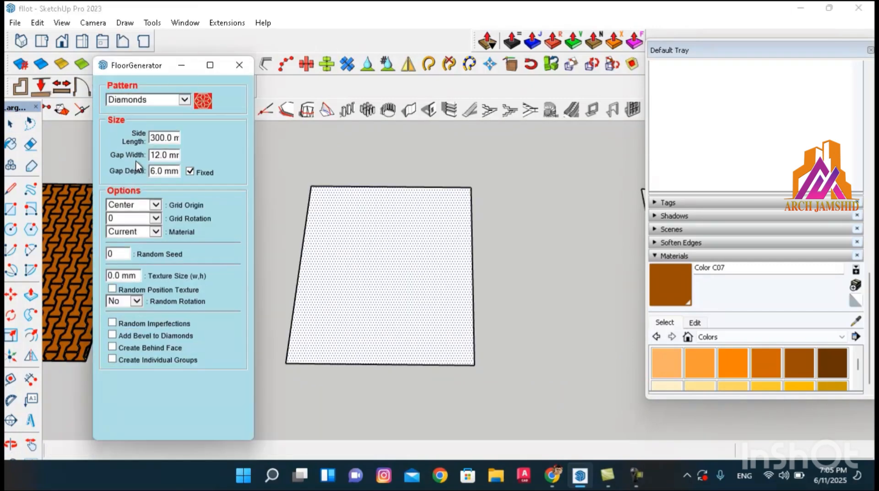
{"action": "left_click", "coordinate": [394, 260]}
{"action": "scroll", "coordinate": [389, 263], "scroll_direction": "up", "scroll_amount": 5}
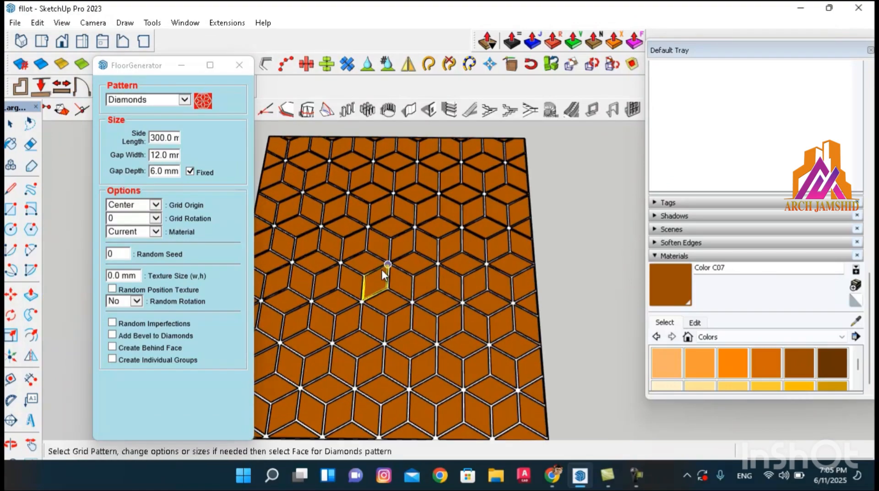
{"action": "scroll", "coordinate": [439, 284], "scroll_direction": "down", "scroll_amount": 2}
{"action": "key", "text": "space"}
Examine the diamond tiles and their gaps up close, at a low angle and from above
{"action": "scroll", "coordinate": [286, 266], "scroll_direction": "up", "scroll_amount": 6}
{"action": "middle_click_drag", "start_coordinate": [440, 244], "coordinate": [430, 263]}
{"action": "scroll", "coordinate": [182, 270], "scroll_direction": "down", "scroll_amount": 1}
{"action": "scroll", "coordinate": [182, 270], "scroll_direction": "down", "scroll_amount": 3}
{"action": "middle_click_drag", "start_coordinate": [265, 277], "coordinate": [332, 88]}
{"action": "scroll", "coordinate": [290, 285], "scroll_direction": "up", "scroll_amount": 5}
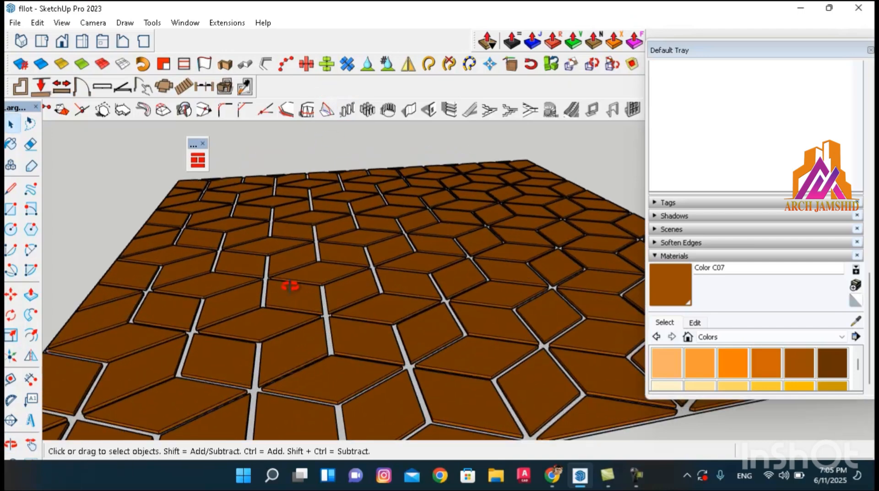
{"action": "middle_click_drag", "start_coordinate": [290, 284], "coordinate": [319, 392]}
{"action": "scroll", "coordinate": [304, 284], "scroll_direction": "down", "scroll_amount": 3}
{"action": "middle_click_drag", "start_coordinate": [304, 284], "coordinate": [309, 310]}
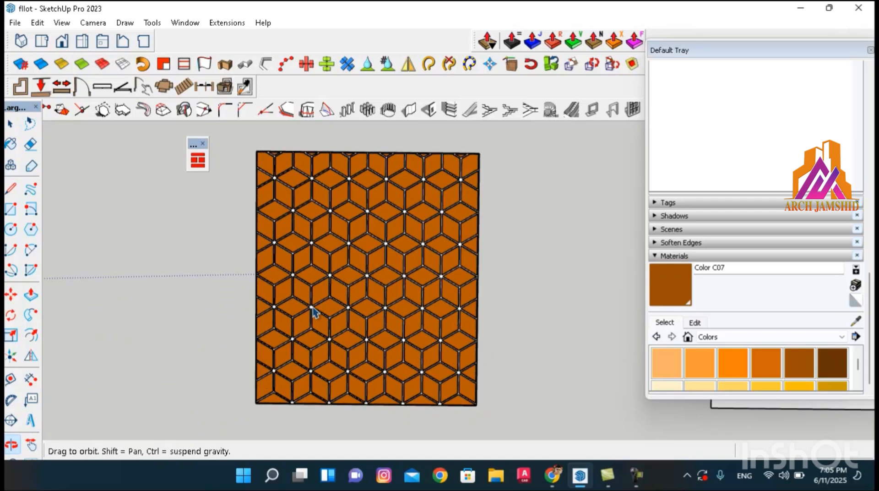
{"action": "scroll", "coordinate": [312, 310], "scroll_direction": "up", "scroll_amount": 1}
Generate a Tile floor of 300 by 300 mm tiles with 6 mm gap width, 3 mm gap depth and 45 grid rotation on the last blank face
{"action": "key", "text": "space"}
{"action": "scroll", "coordinate": [206, 317], "scroll_direction": "down", "scroll_amount": 7}
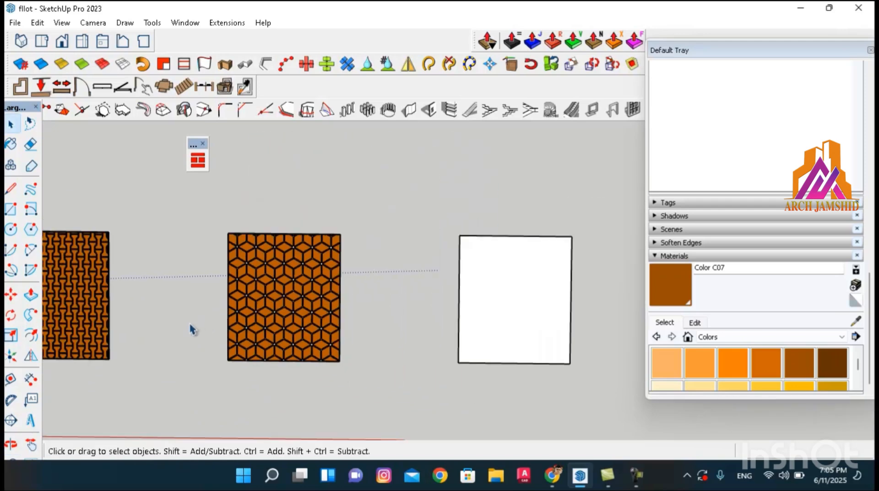
{"action": "scroll", "coordinate": [470, 291], "scroll_direction": "up", "scroll_amount": 5}
{"action": "left_click", "coordinate": [464, 290]}
{"action": "left_click", "coordinate": [198, 160]}
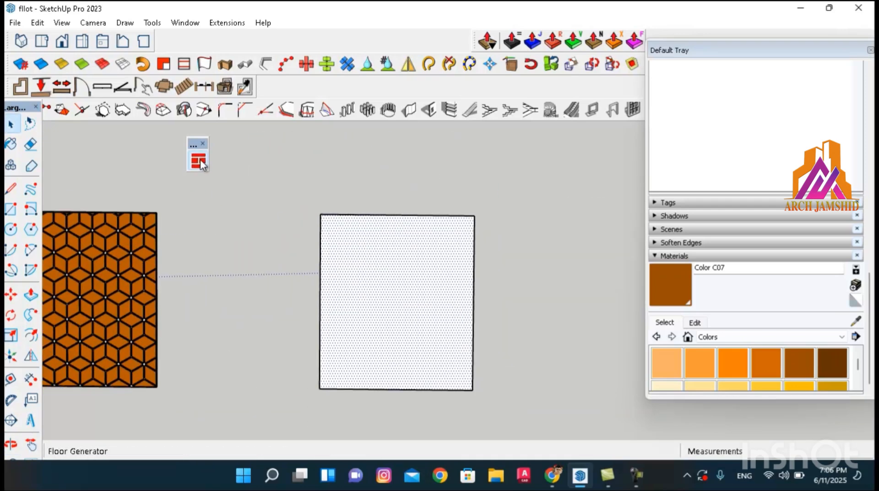
{"action": "left_click", "coordinate": [177, 100]}
{"action": "left_click", "coordinate": [174, 110]}
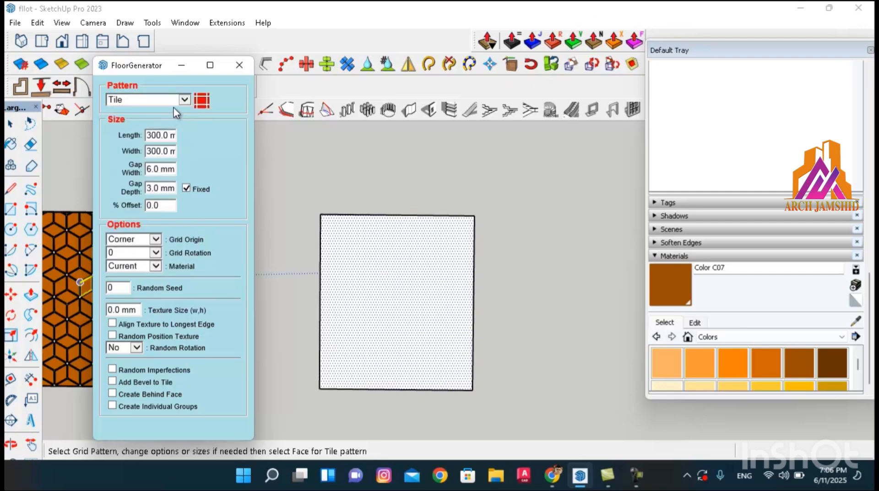
{"action": "left_click", "coordinate": [155, 266]}
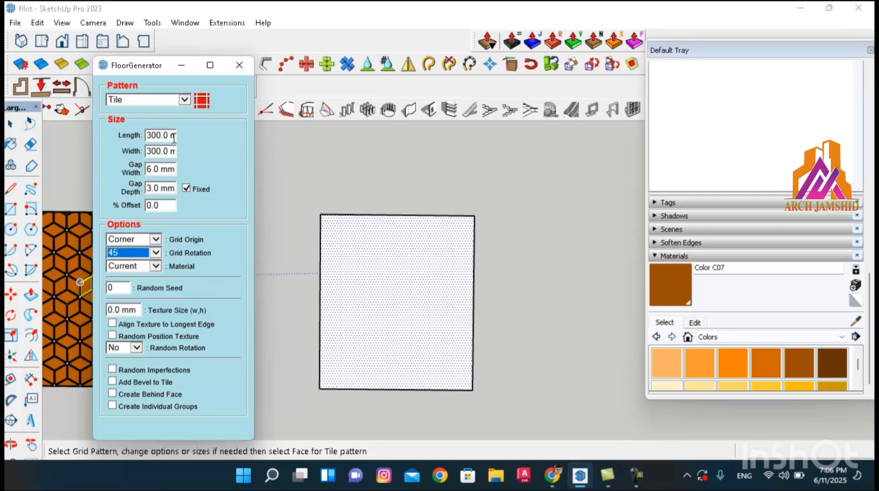
{"action": "left_click", "coordinate": [438, 318]}
{"action": "scroll", "coordinate": [403, 342], "scroll_direction": "up", "scroll_amount": 3}
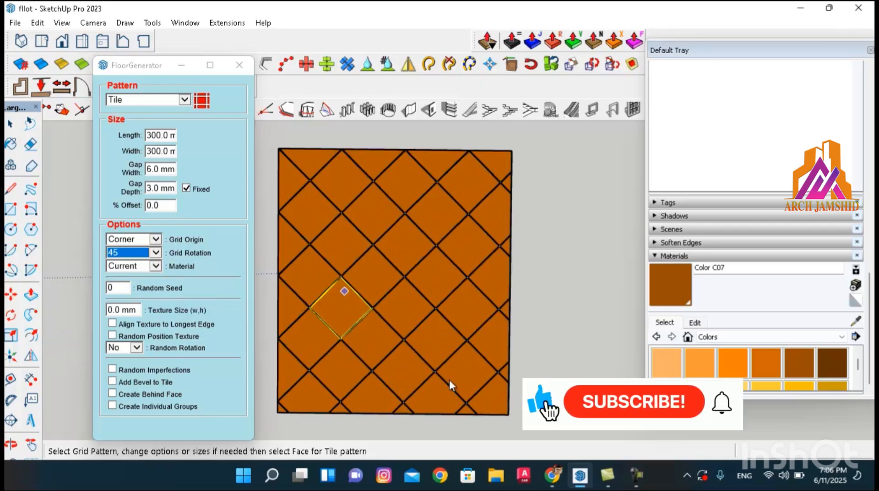
{"action": "key", "text": "space"}
Review the rotated Tile floor and the complete row of generated floors, and close the Default Tray
{"action": "scroll", "coordinate": [358, 321], "scroll_direction": "up", "scroll_amount": 2}
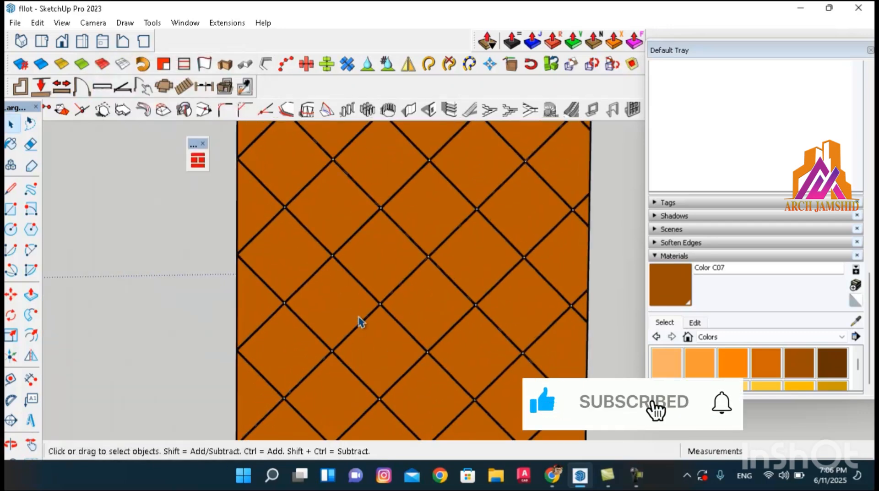
{"action": "scroll", "coordinate": [358, 322], "scroll_direction": "down", "scroll_amount": 2}
{"action": "middle_click_drag", "start_coordinate": [362, 321], "coordinate": [443, 223]}
{"action": "scroll", "coordinate": [481, 265], "scroll_direction": "down", "scroll_amount": 8}
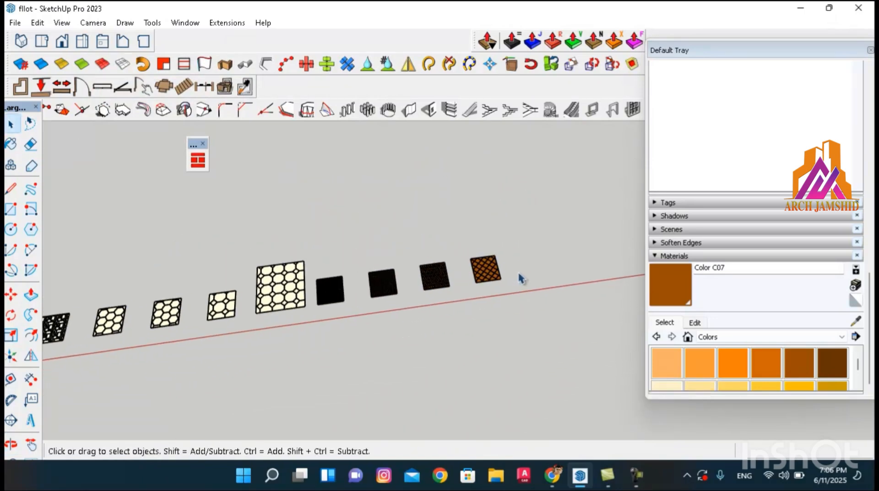
{"action": "scroll", "coordinate": [524, 277], "scroll_direction": "down", "scroll_amount": 4}
{"action": "middle_click_drag", "start_coordinate": [320, 318], "coordinate": [823, 101]}
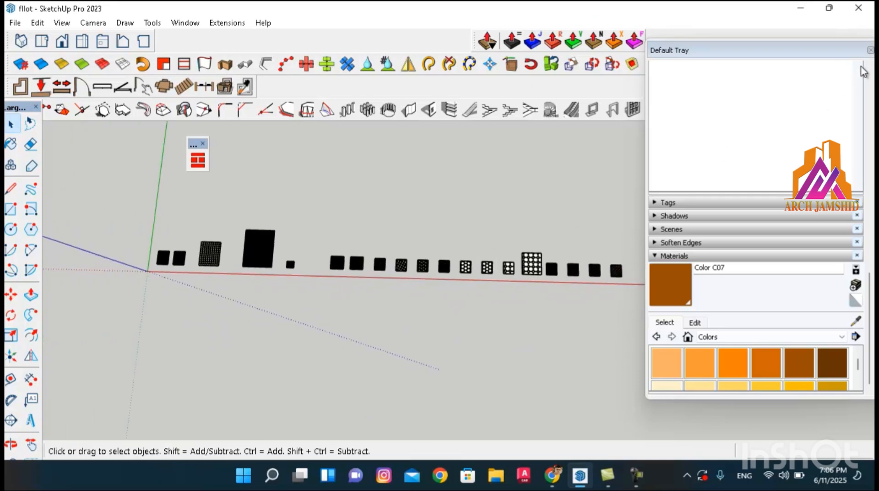
{"action": "left_click", "coordinate": [870, 52]}
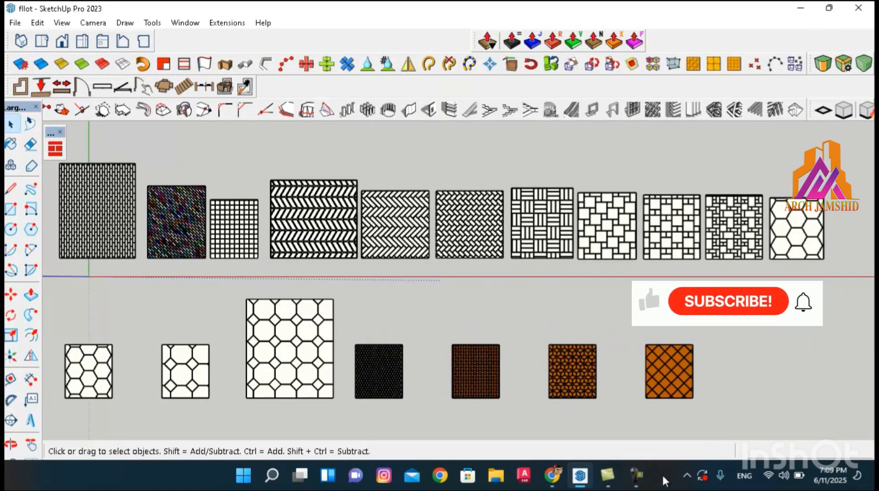